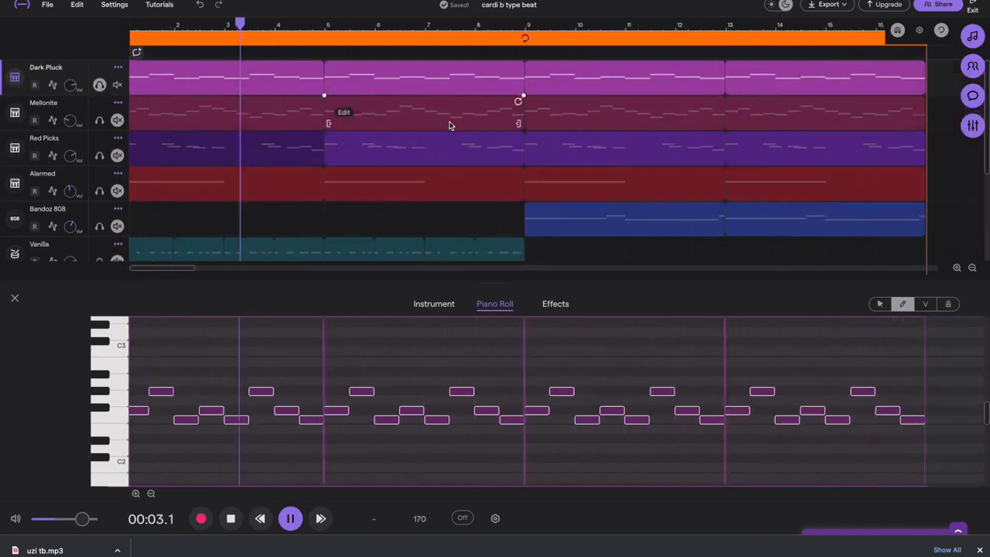
# Shorten the loop region to end at bar 9 and return the stopped playhead to the start of the song
pyautogui.scroll(-5, 455, 124)
pyautogui.moveTo(474, 36); pyautogui.dragTo(302, 36)
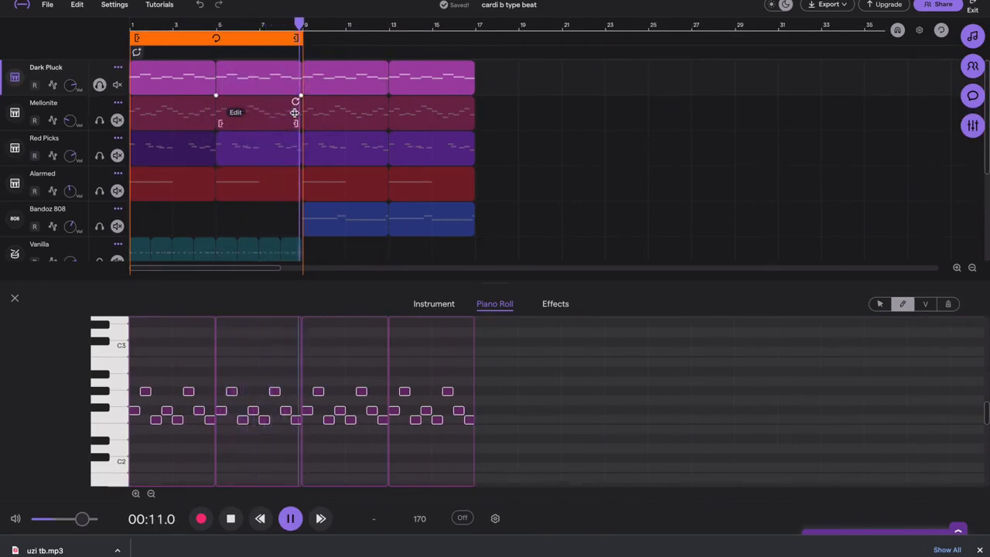
pyautogui.press('Return')
pyautogui.press('Return')
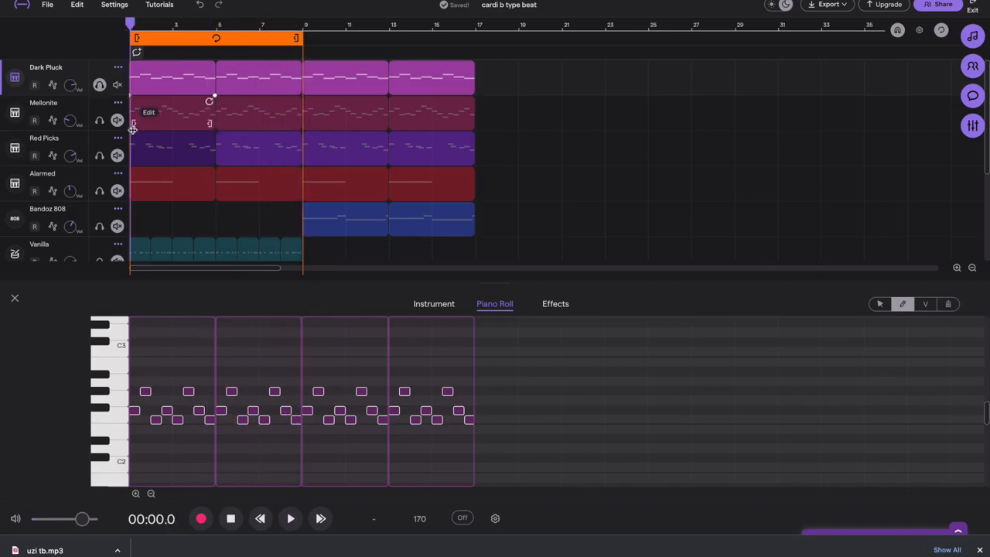
# Solo the Mellonite track instead of Dark Pluck and show its notes in the Piano Roll
pyautogui.click(100, 120)
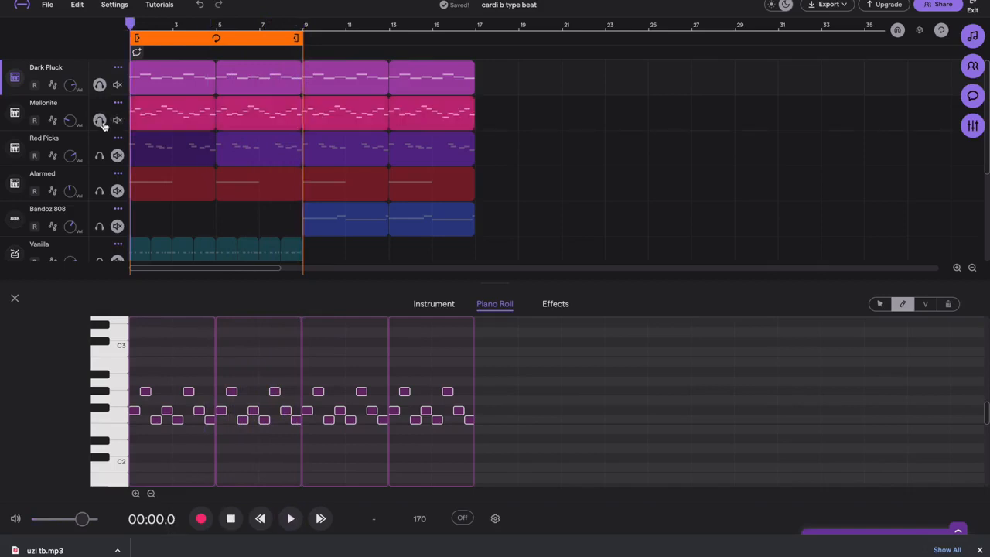
pyautogui.click(102, 85)
pyautogui.rightClick(109, 113)
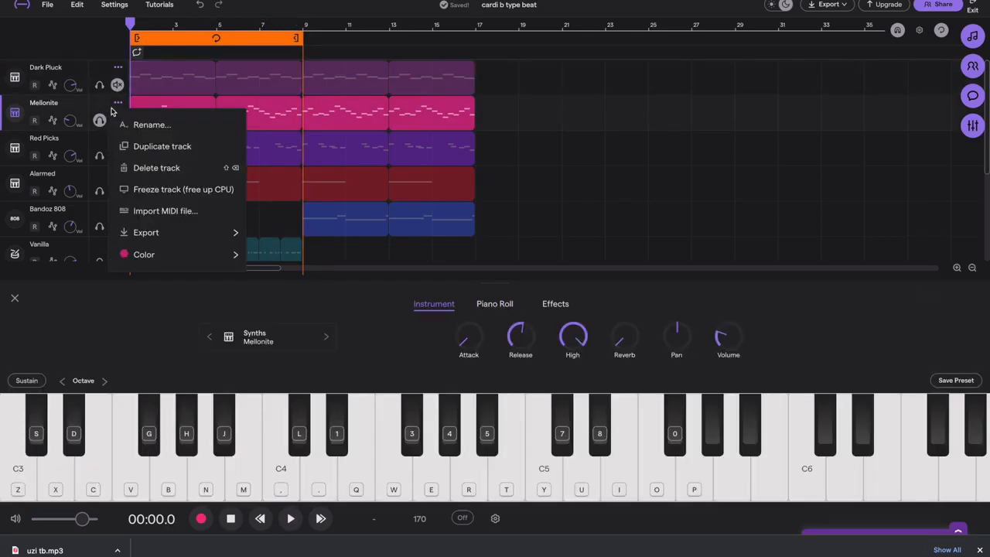
pyautogui.click(471, 304)
pyautogui.click(497, 308)
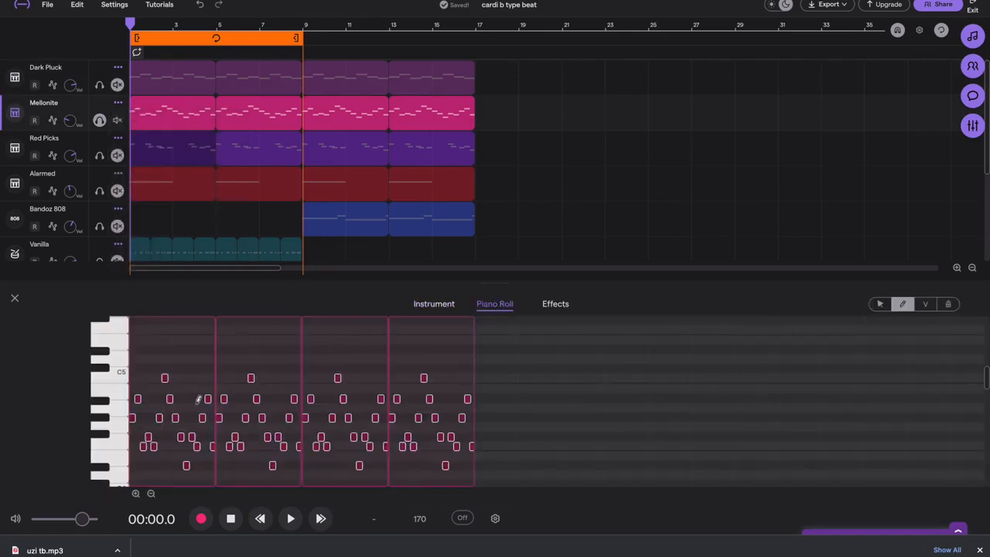
# Examine the Mellonite melody notes and play the soloed track through the eight-bar loop
pyautogui.scroll(8, 199, 400)
pyautogui.scroll(-1, 199, 400)
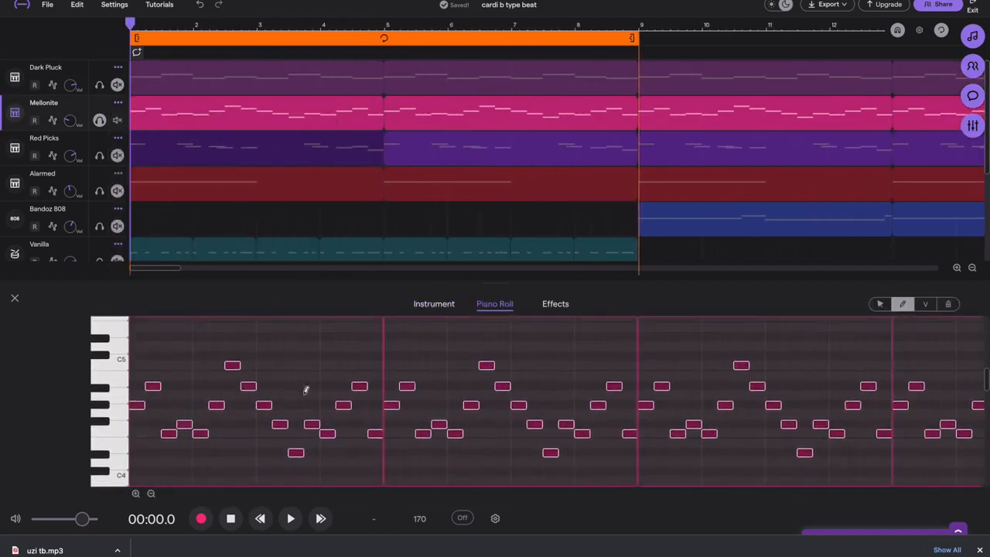
pyautogui.scroll(-9, 286, 132)
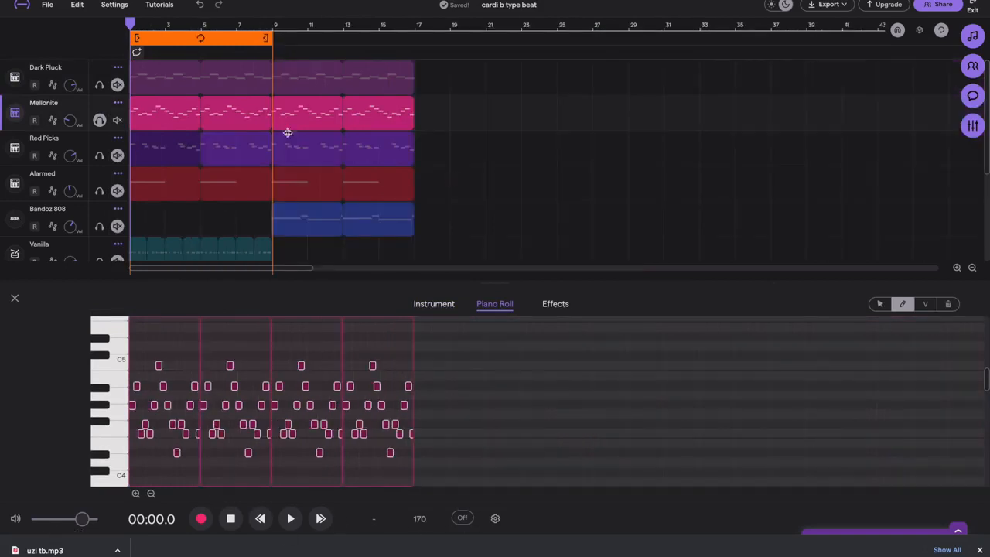
pyautogui.scroll(6, 221, 99)
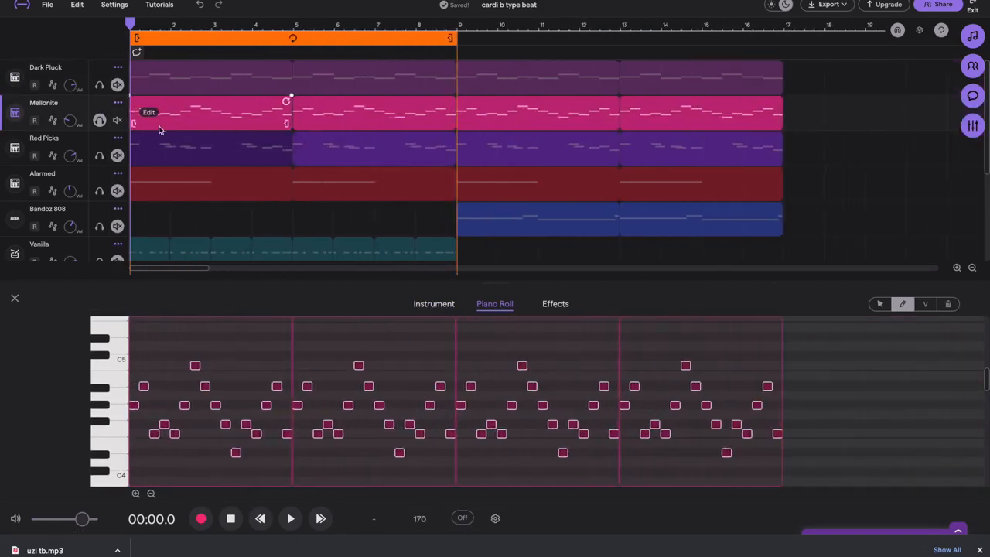
pyautogui.press('space')
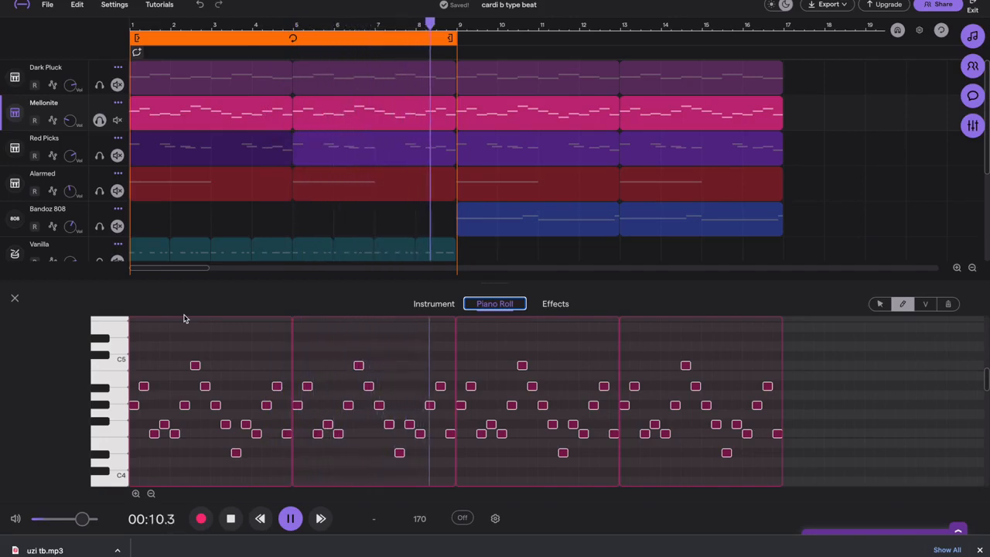
pyautogui.press('space')
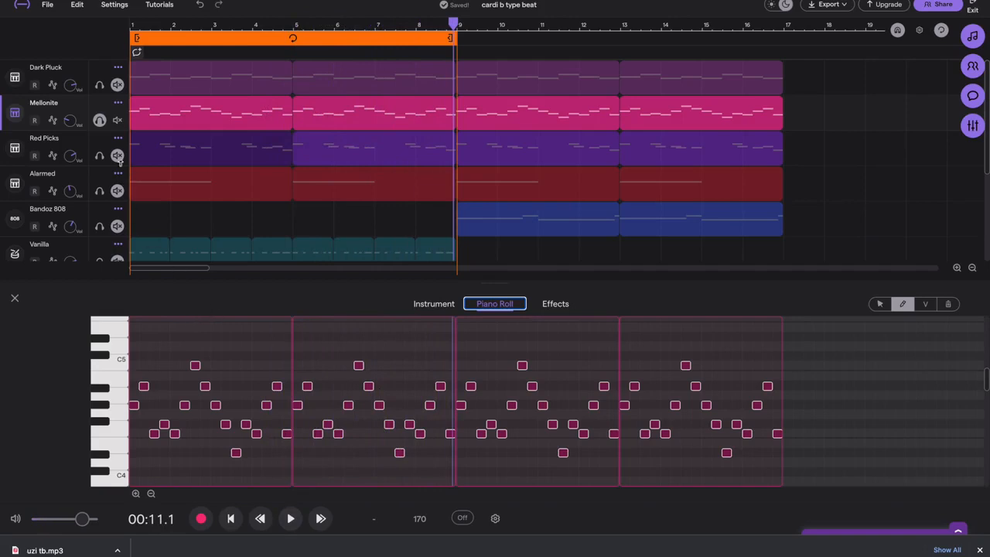
# Solo the Red Picks track instead of Mellonite and play its looped pattern with the notes shown in the Piano Roll
pyautogui.click(99, 120)
pyautogui.click(99, 156)
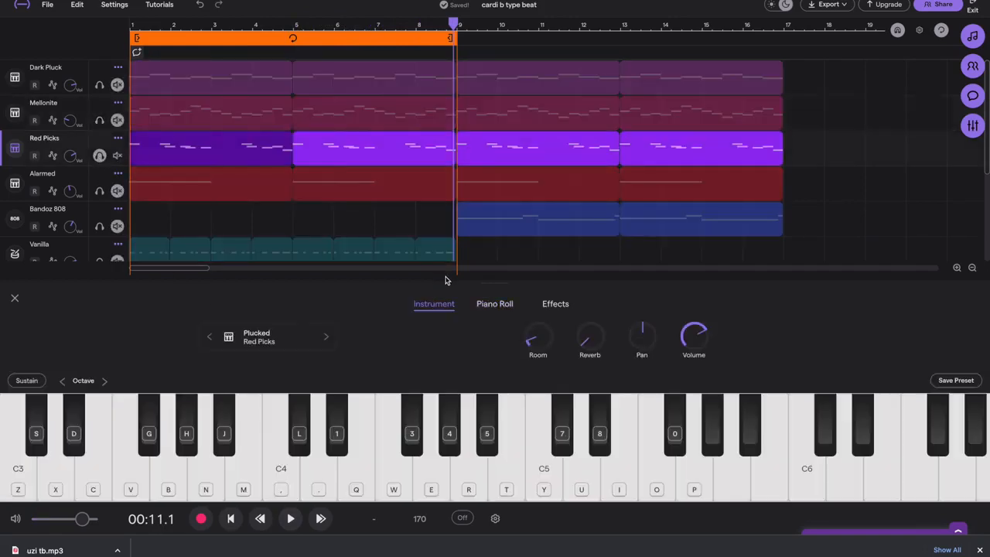
pyautogui.click(492, 306)
pyautogui.scroll(5, 182, 376)
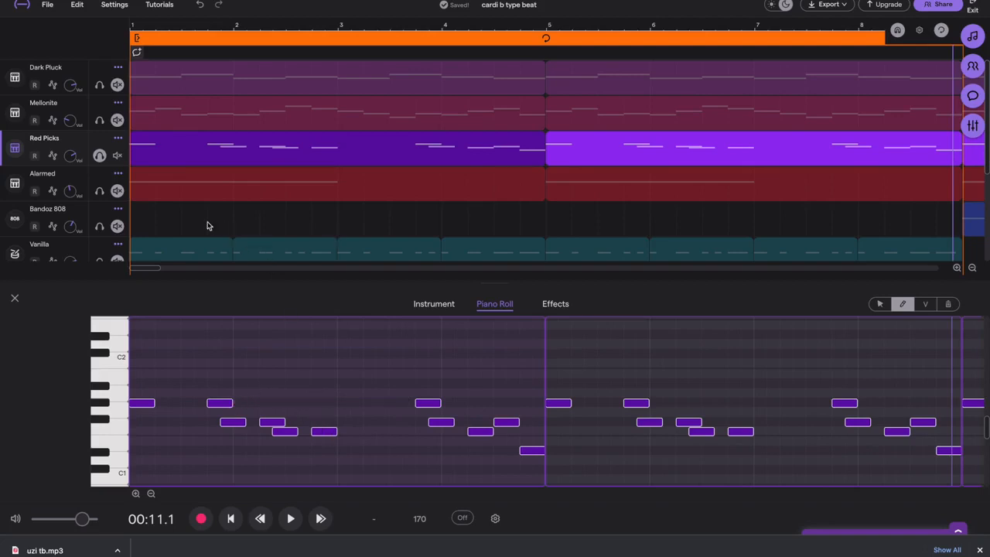
pyautogui.scroll(-5, 173, 156)
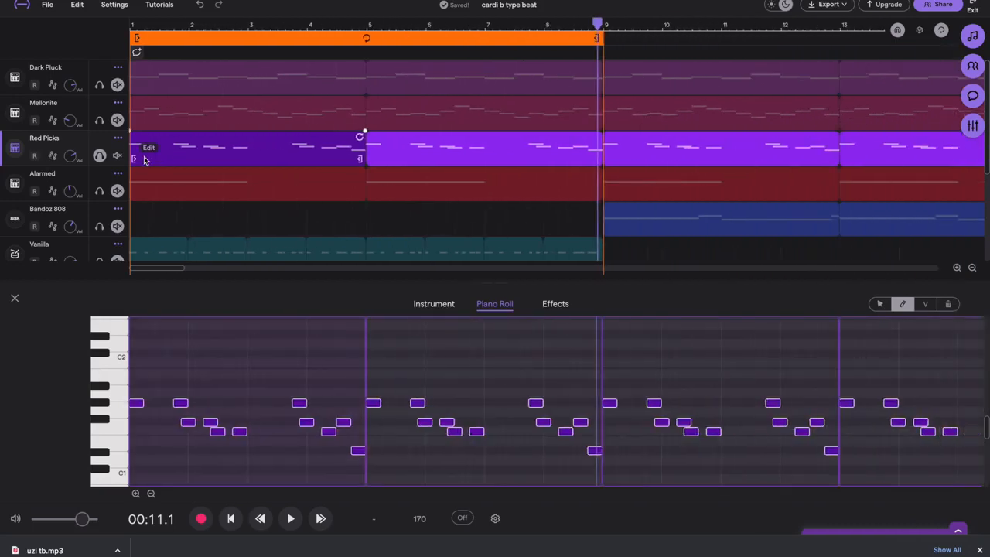
pyautogui.press('space')
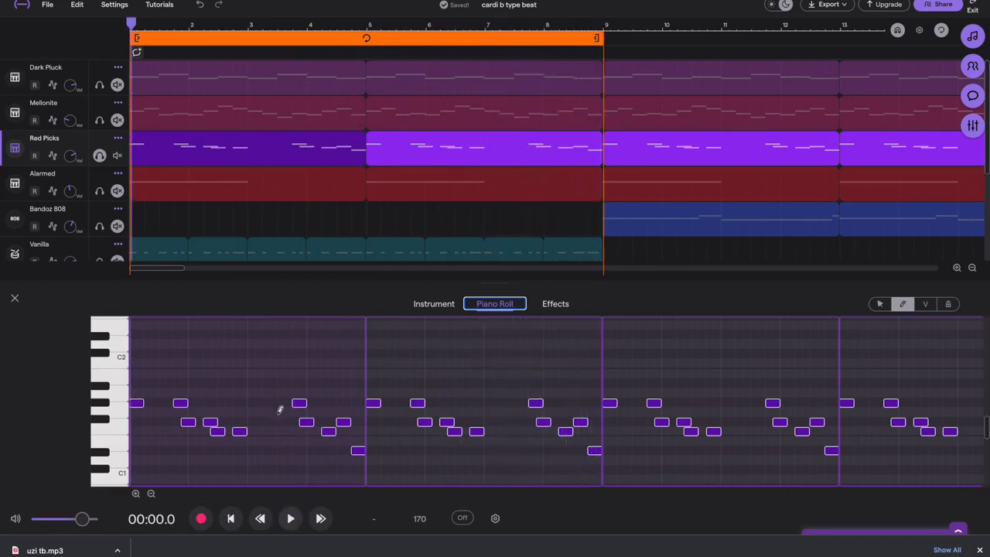
# Add the Alarmed, Mellonite and Dark Pluck tracks to the solo alongside Red Picks
pyautogui.click(100, 192)
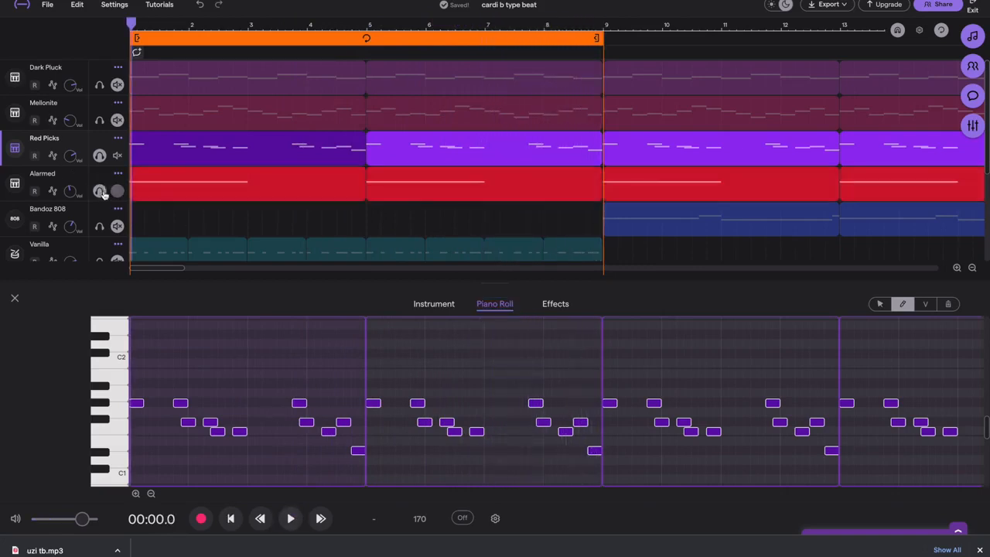
pyautogui.click(99, 119)
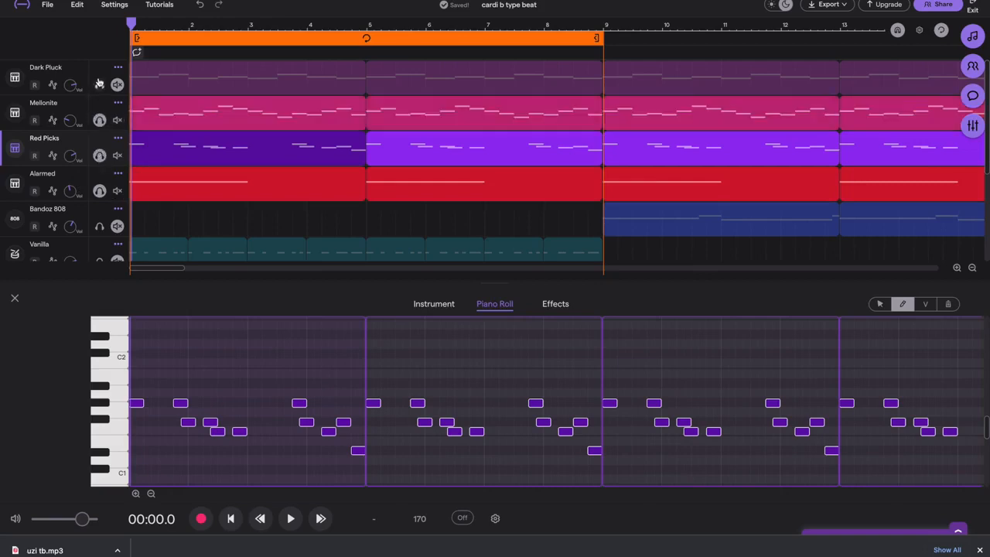
pyautogui.click(99, 85)
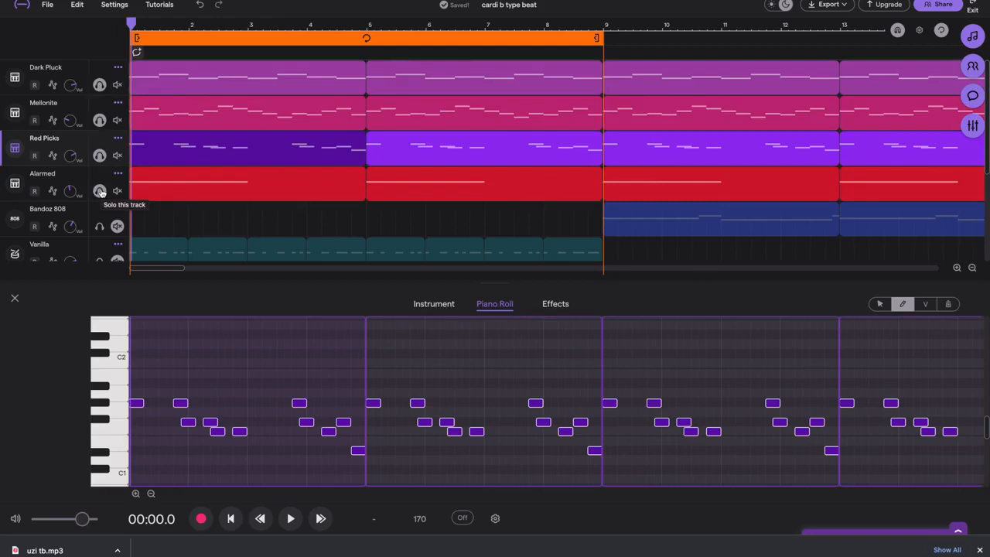
# Show the Alarmed track's notes in the Piano Roll and play the four soloed melody tracks together through the loop
pyautogui.scroll(-1, 100, 192)
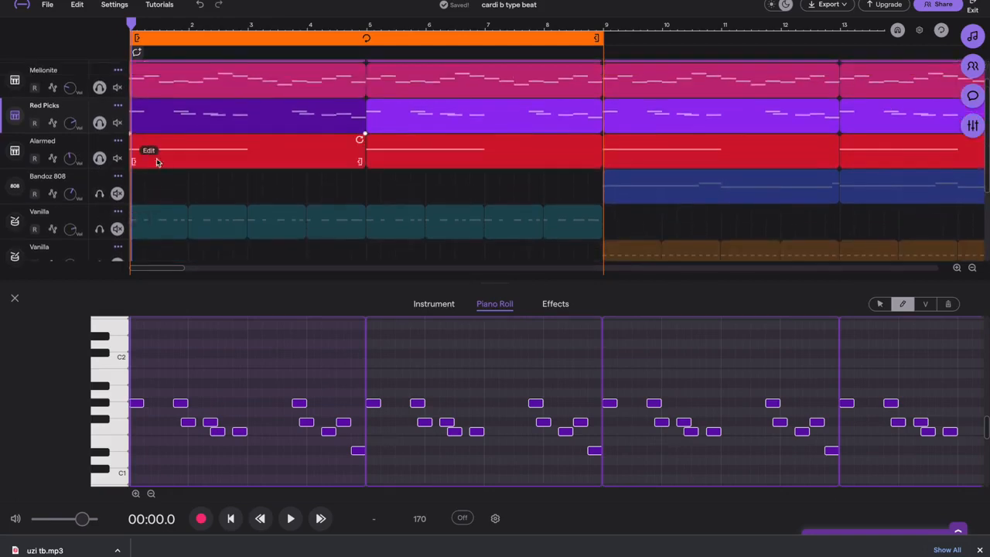
pyautogui.click(210, 167)
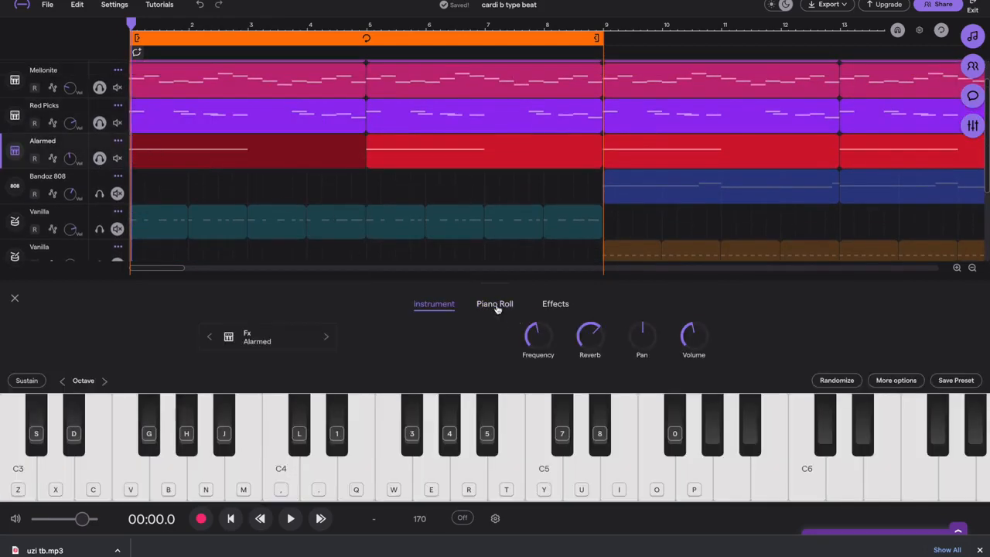
pyautogui.click(495, 304)
pyautogui.scroll(1, 157, 201)
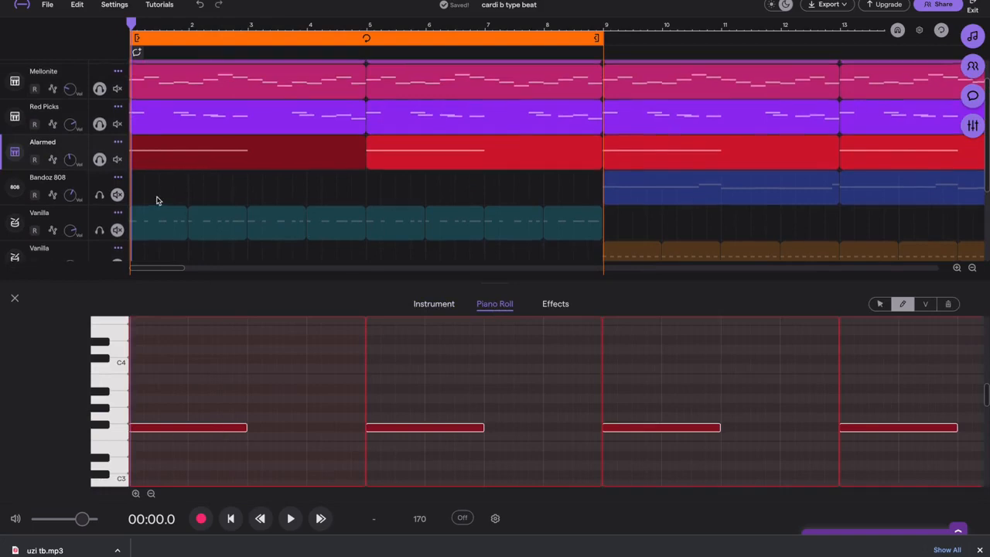
pyautogui.press('space')
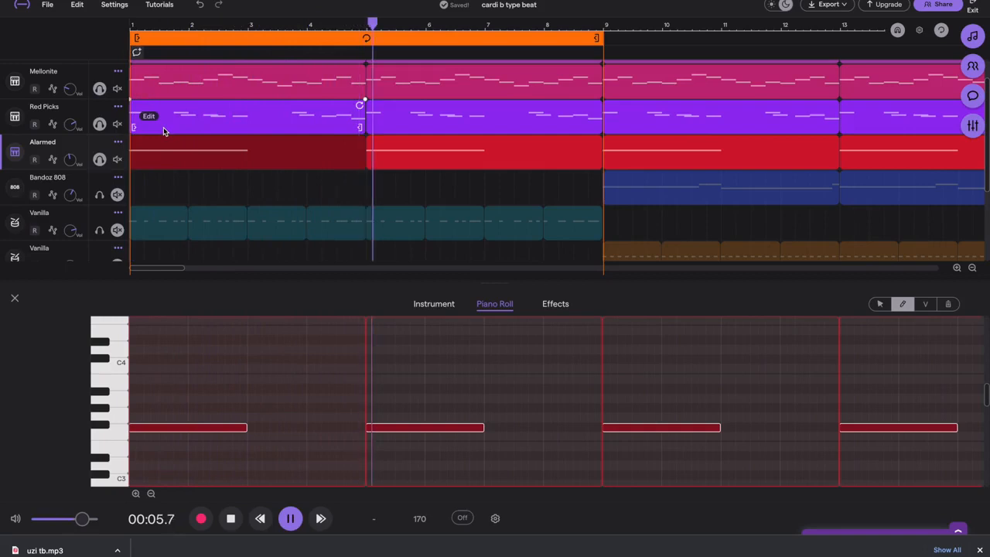
pyautogui.scroll(-2, 164, 132)
pyautogui.scroll(-2, 163, 131)
pyautogui.scroll(4, 163, 131)
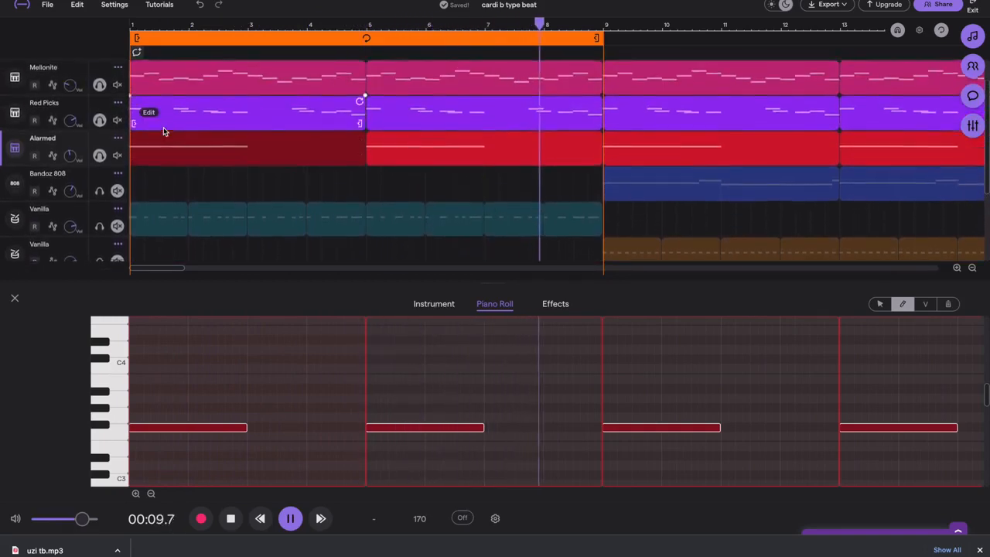
pyautogui.press('space')
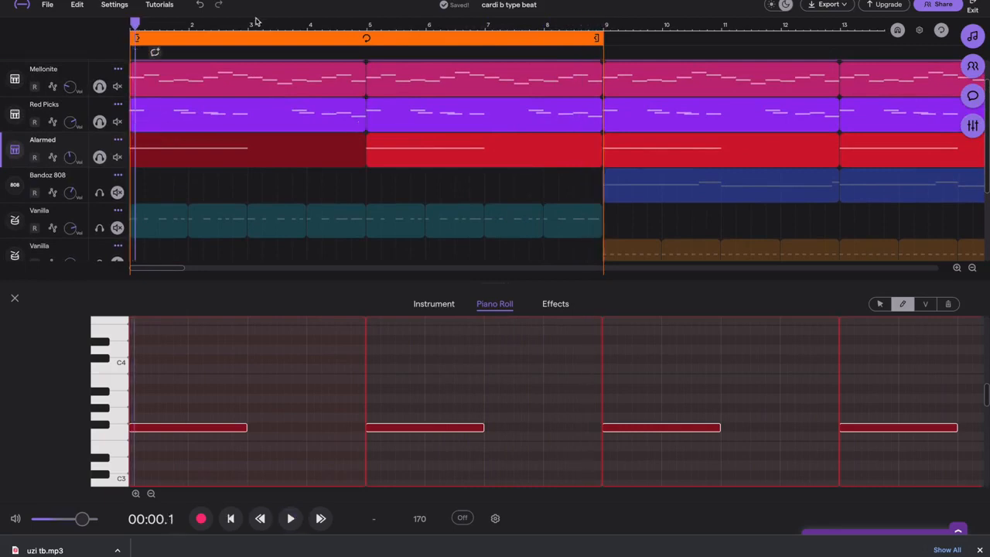
# Turn off looping and remove the solo from the Alarmed, Red Picks, Mellonite and Dark Pluck tracks
pyautogui.click(220, 43)
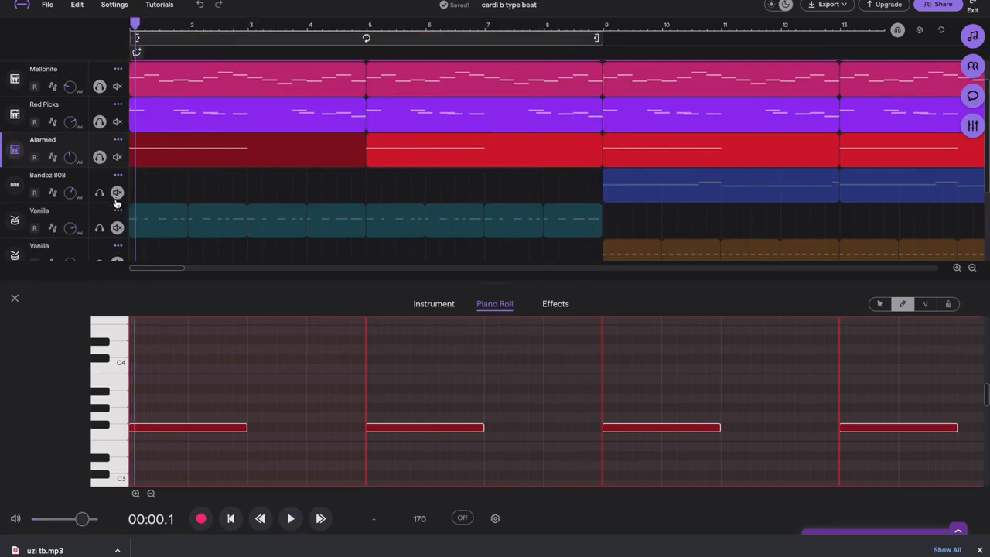
pyautogui.click(99, 155)
pyautogui.click(99, 124)
pyautogui.click(98, 90)
pyautogui.scroll(1, 98, 91)
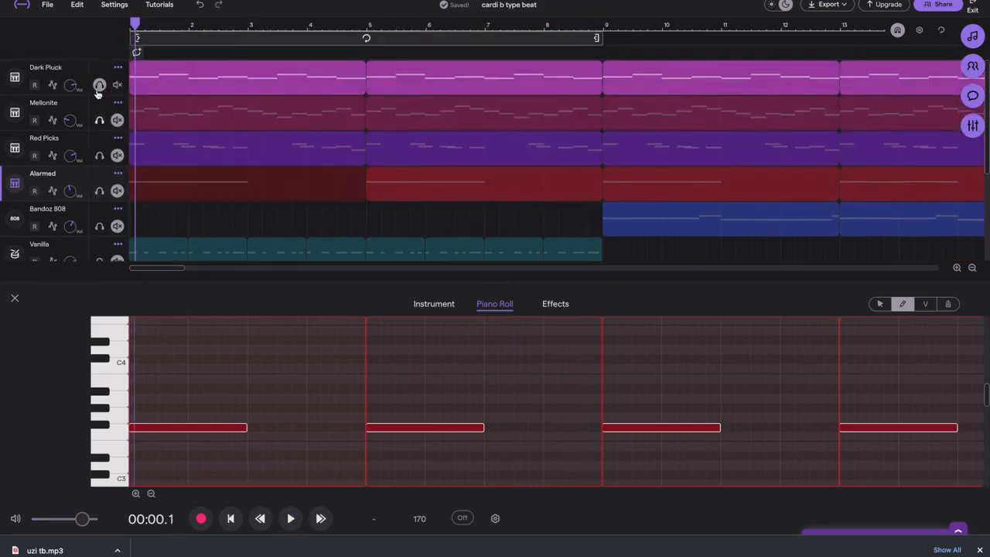
pyautogui.click(99, 87)
# Turn looping back on and extend the loop region to the end of the arrangement at bar 17
pyautogui.scroll(-3, 255, 108)
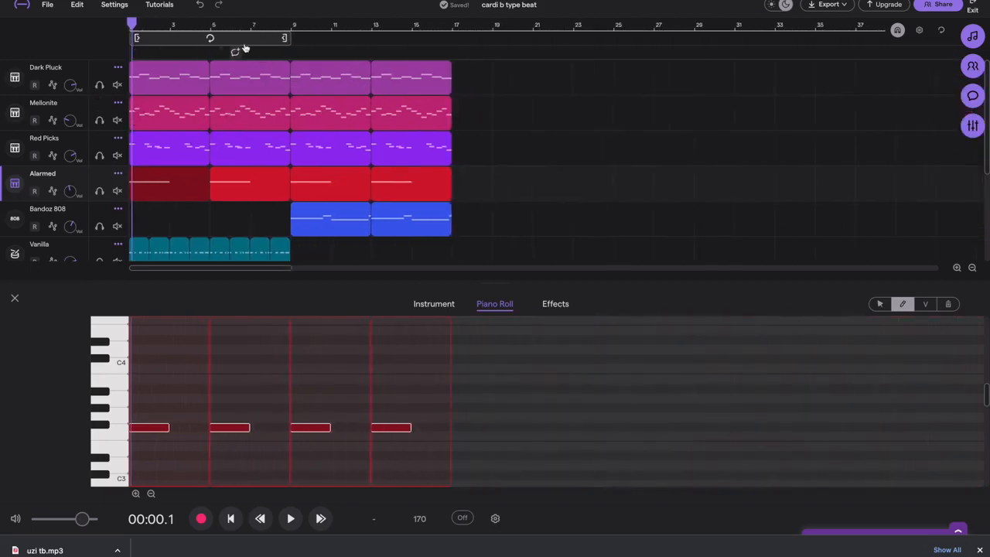
pyautogui.click(285, 36)
pyautogui.moveTo(288, 36); pyautogui.dragTo(452, 36)
# Solo the two Vanilla drum tracks below Bandoz 808 and play them from the start of the song
pyautogui.scroll(-3, 177, 237)
pyautogui.scroll(-1, 174, 239)
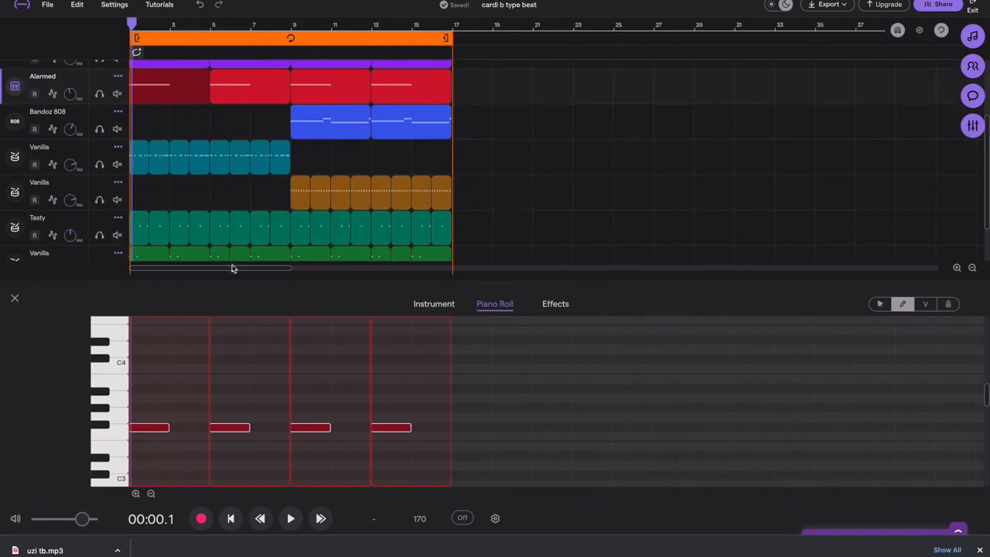
pyautogui.click(100, 165)
pyautogui.click(99, 201)
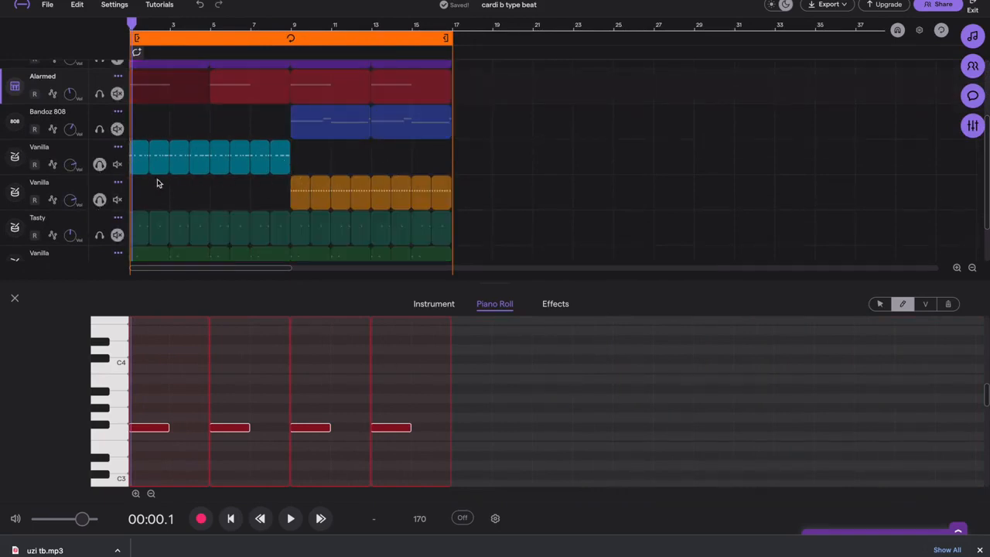
pyautogui.press('space')
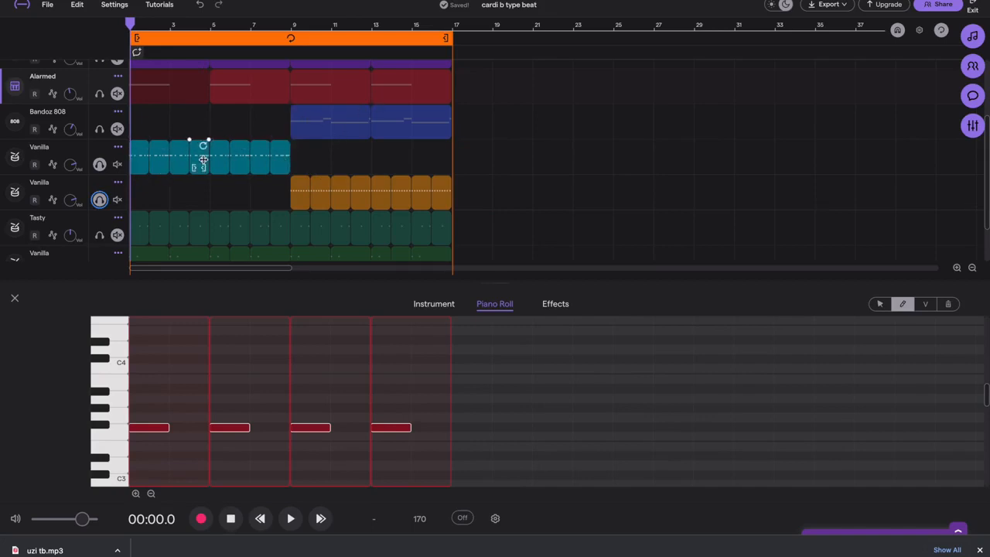
pyautogui.press('space')
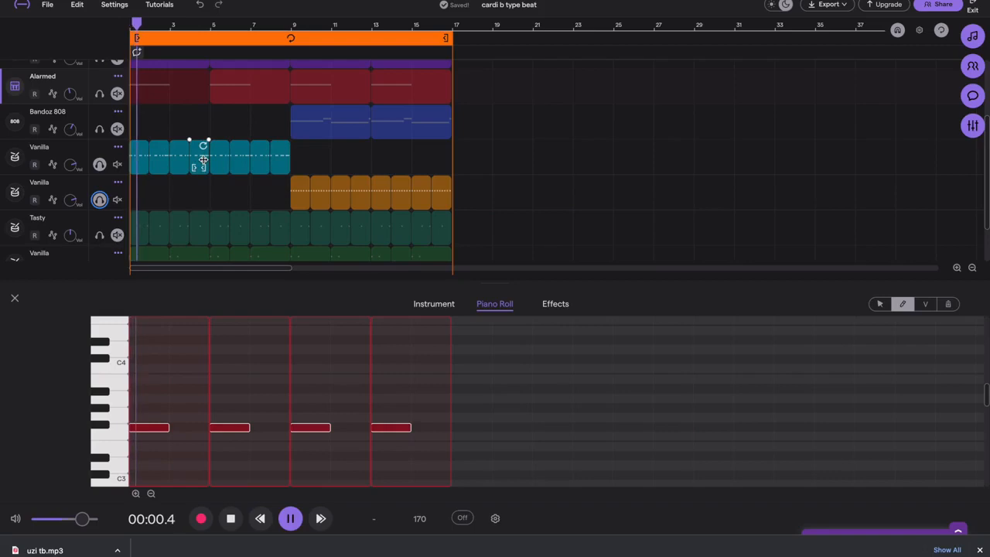
# Show the first Vanilla track's hi-hat notes in the Piano Roll and follow the pattern up to bar 9 during playback
pyautogui.click(87, 168)
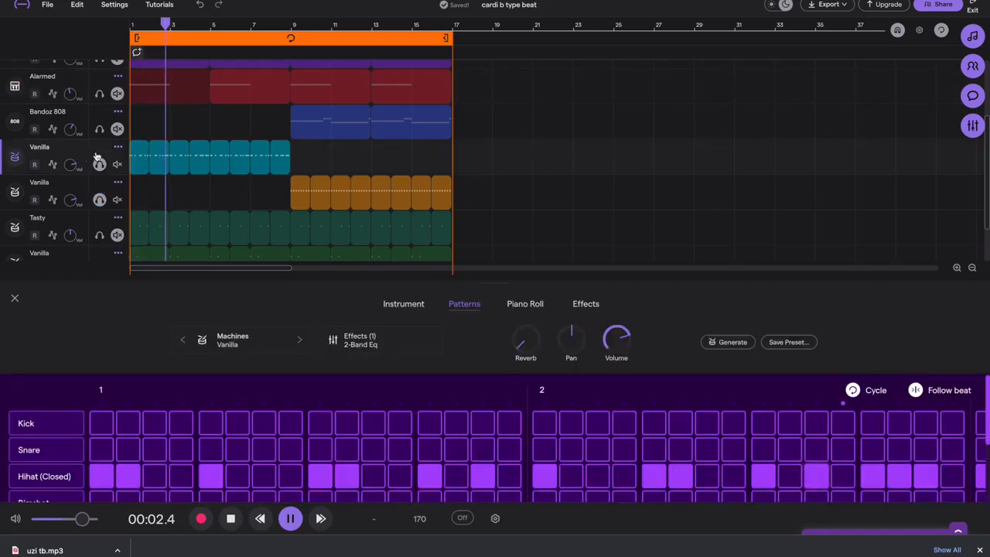
pyautogui.click(525, 304)
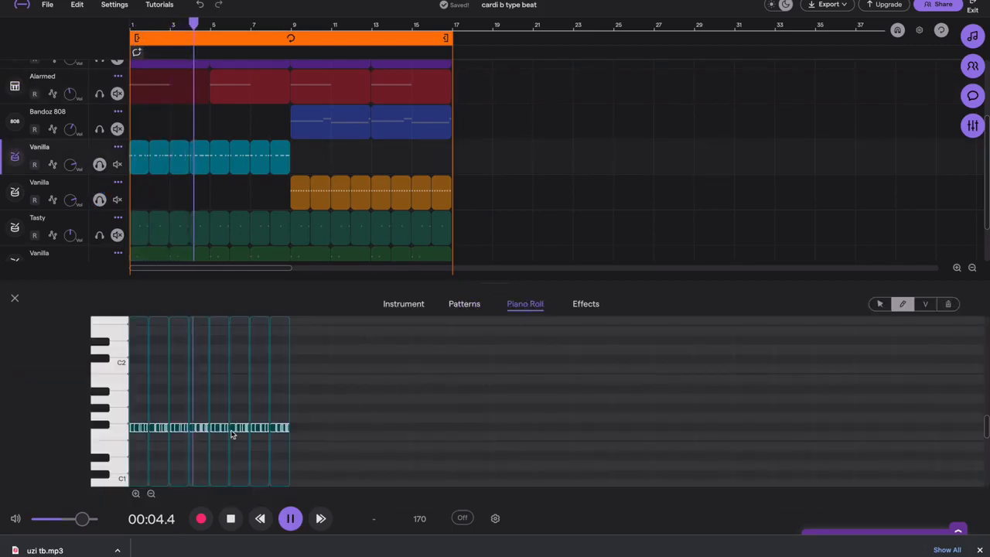
pyautogui.scroll(3, 230, 430)
pyautogui.scroll(1, 231, 430)
pyautogui.hscroll(4, 232, 427)
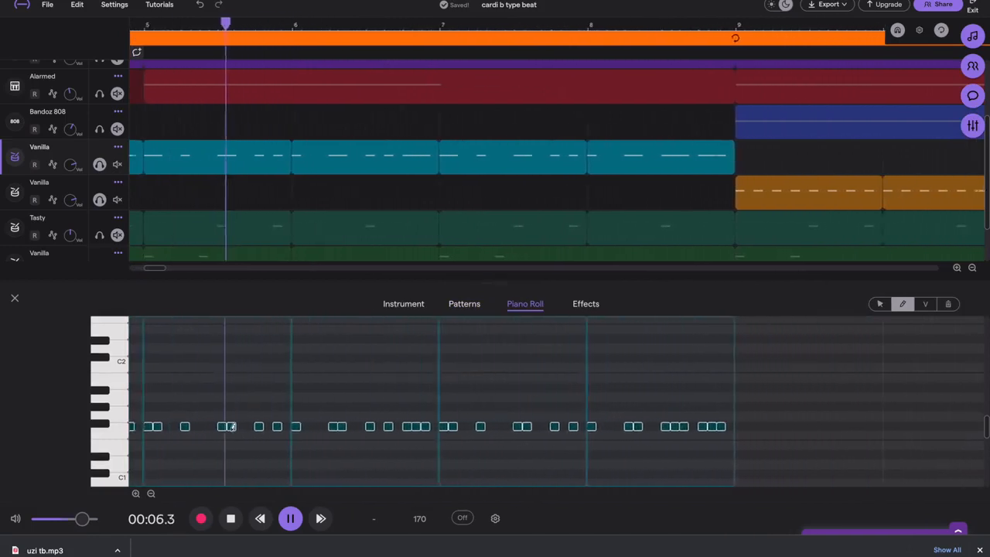
pyautogui.hscroll(2, 232, 427)
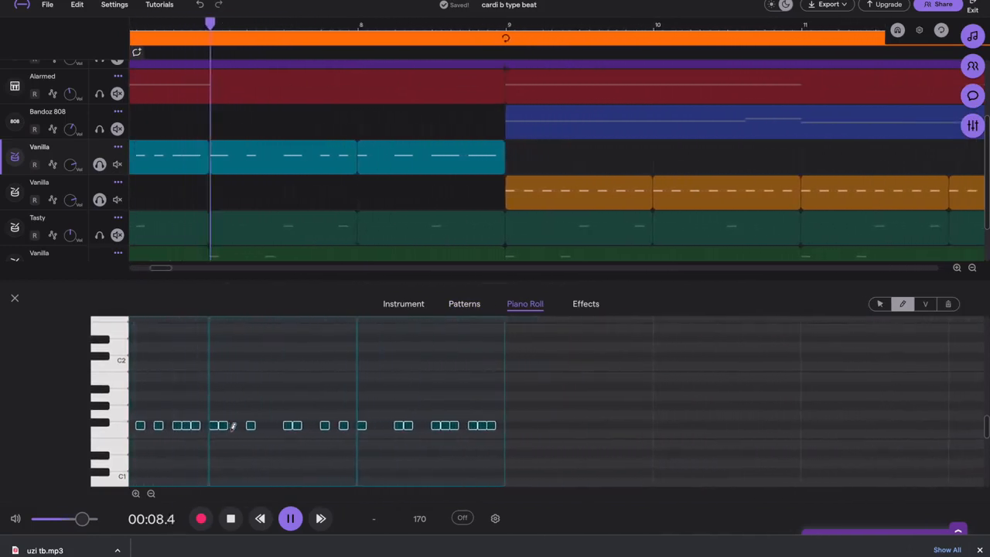
pyautogui.moveTo(567, 202)
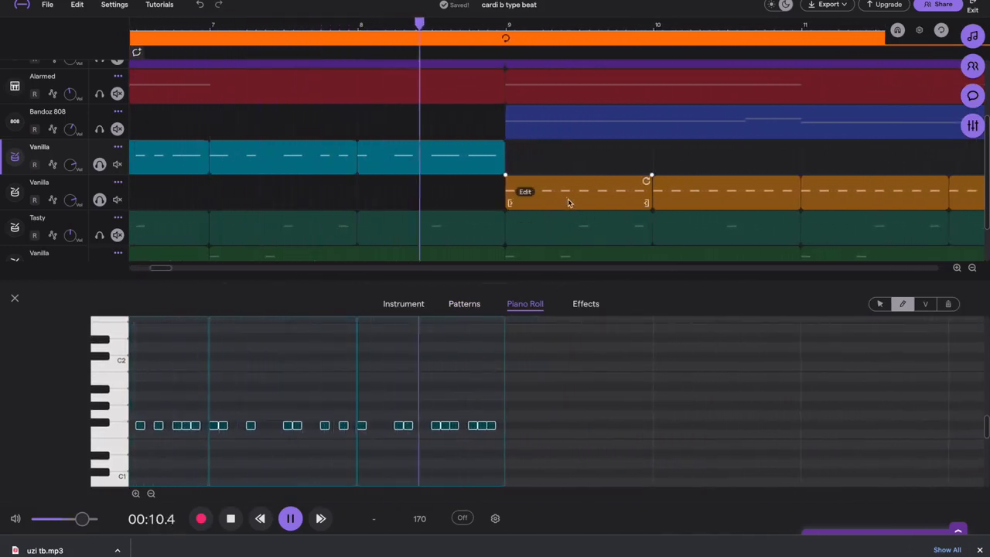
# Show the pattern of the second Vanilla track's closed hi-hat from bar 9 and follow it to the end of the arrangement during playback
pyautogui.click(565, 198)
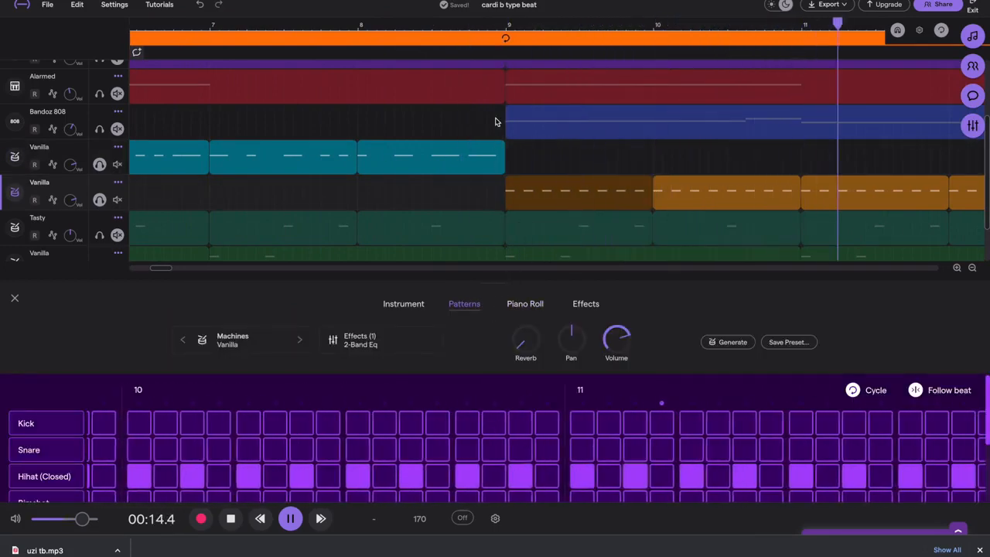
pyautogui.scroll(-5, 498, 121)
pyautogui.scroll(-1, 495, 121)
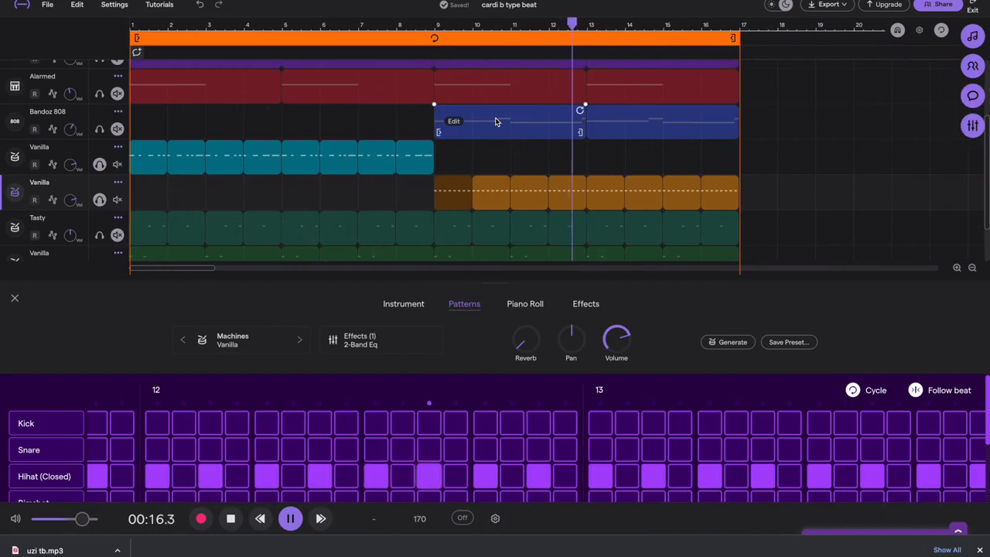
pyautogui.moveTo(400, 165)
pyautogui.scroll(-1, 398, 167)
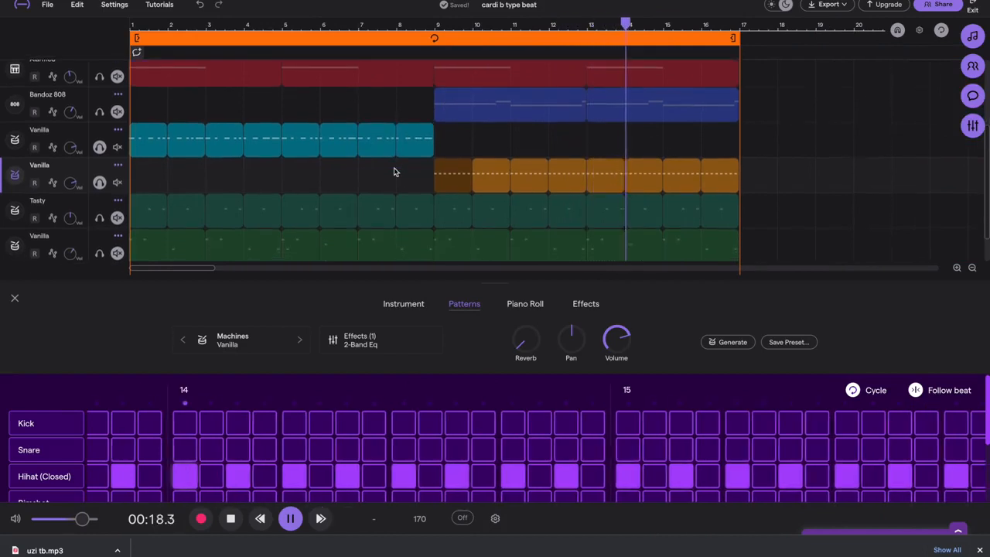
pyautogui.hscroll(1, 394, 170)
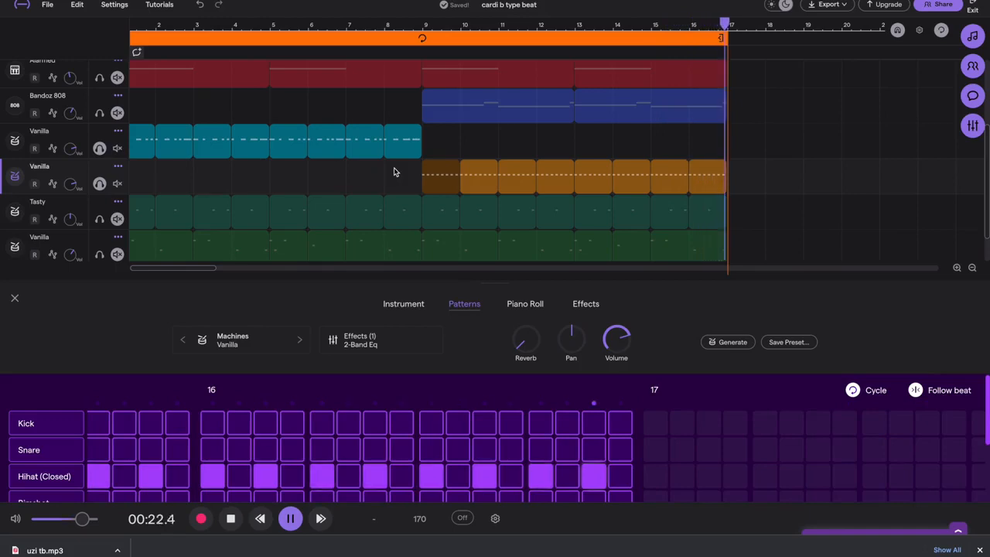
pyautogui.scroll(-2, 188, 194)
pyautogui.hscroll(-1, 188, 194)
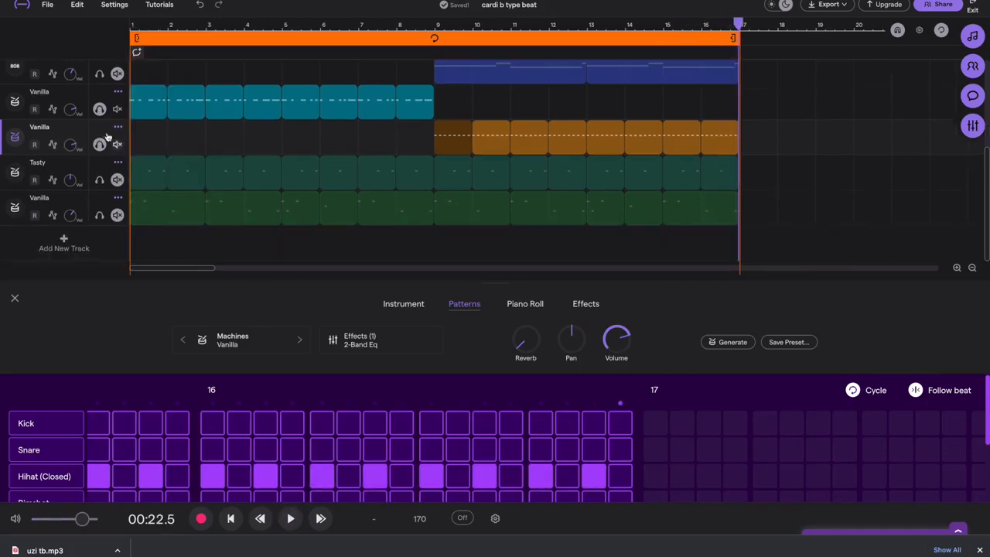
pyautogui.click(98, 144)
pyautogui.click(99, 109)
pyautogui.click(241, 177)
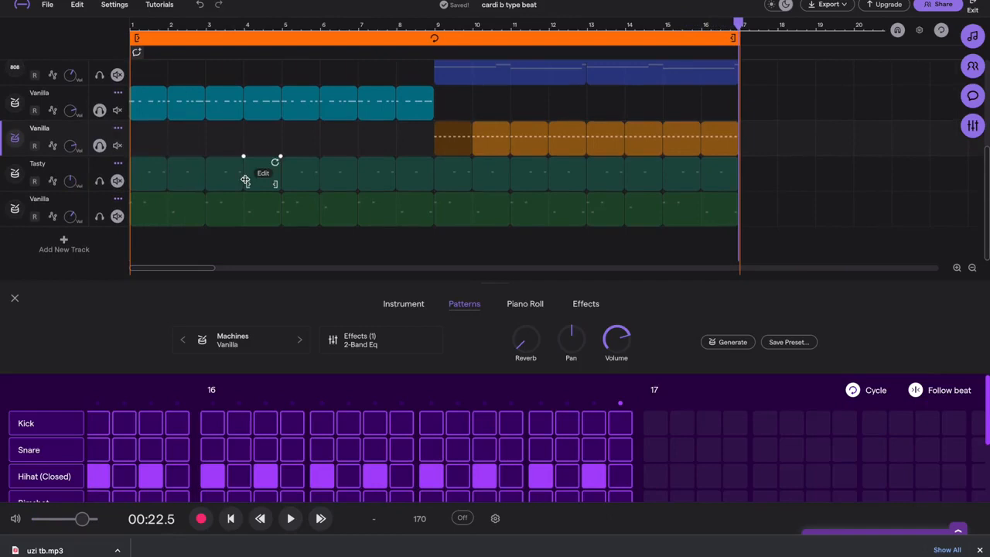
# Return the playhead to the start and examine the step patterns of the bottom Vanilla track and the Tasty track from bar 1
pyautogui.click(155, 218)
pyautogui.hscroll(-20, 332, 423)
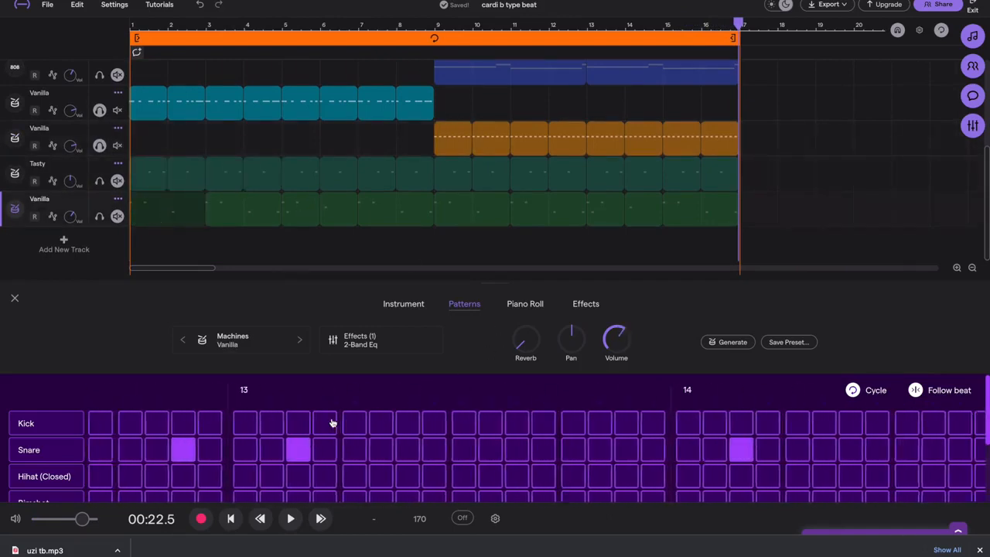
pyautogui.press('Return')
pyautogui.scroll(-4, 236, 459)
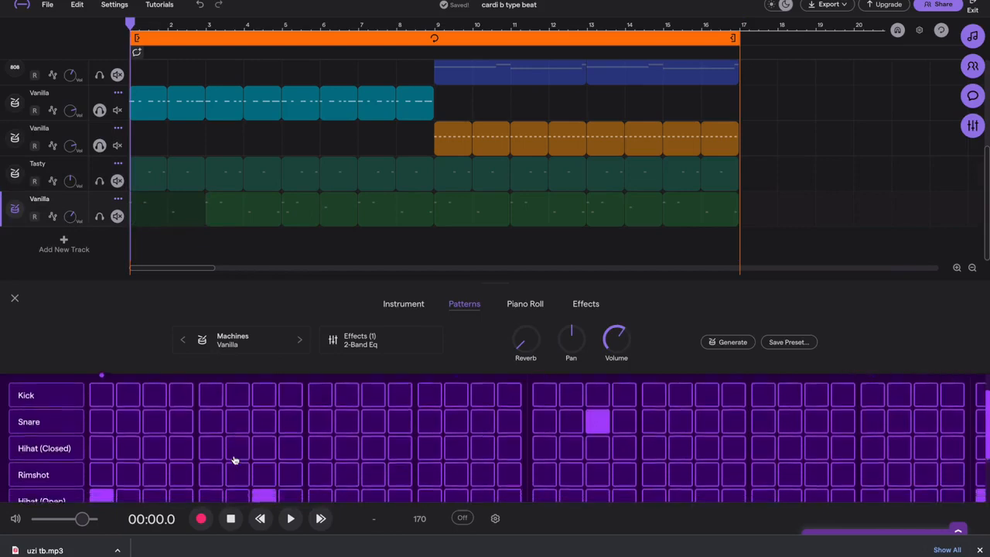
pyautogui.scroll(2, 234, 460)
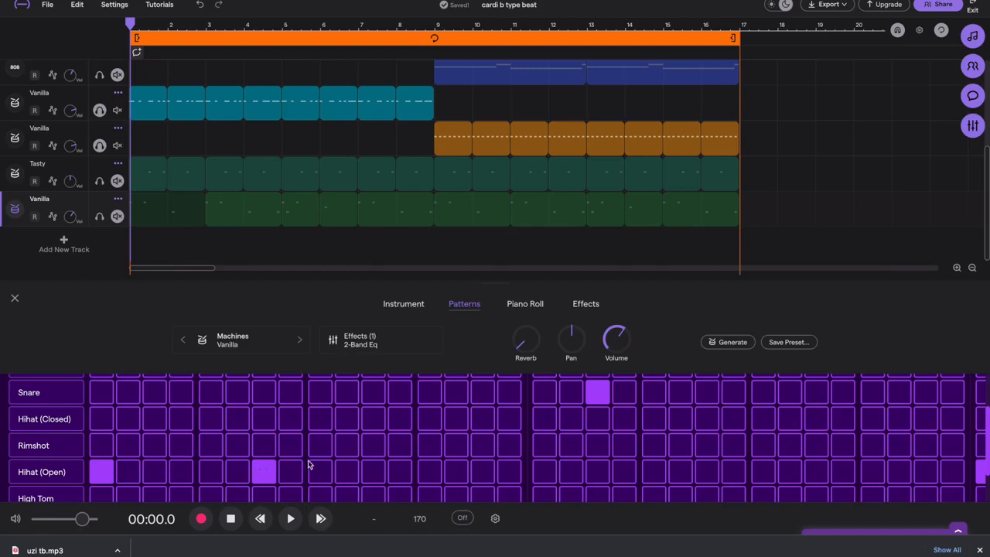
pyautogui.scroll(2, 313, 456)
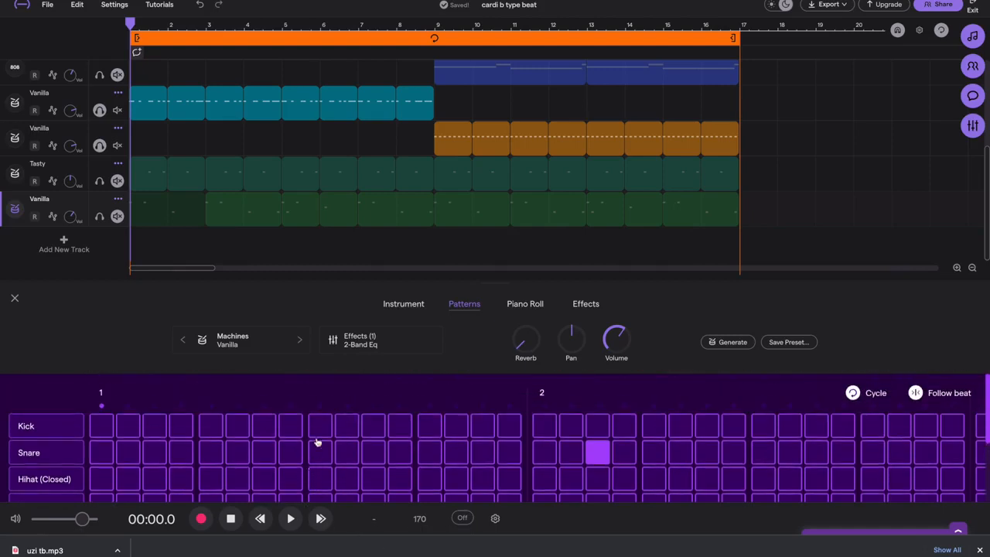
pyautogui.click(159, 161)
pyautogui.scroll(-1, 313, 425)
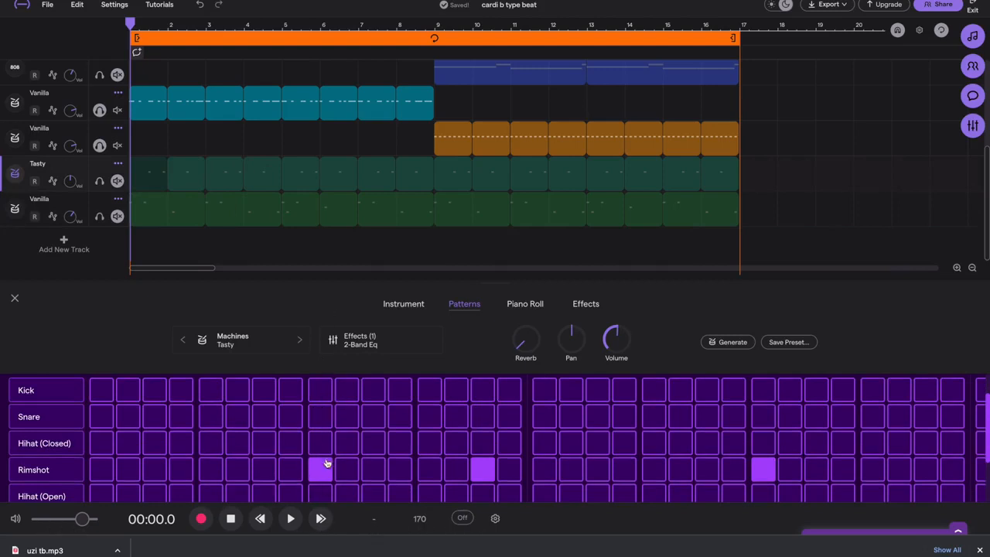
# Solo the Tasty and bottom Vanilla tracks too, and play all the drums from the start of the song to bar 17
pyautogui.click(99, 182)
pyautogui.click(99, 217)
pyautogui.press('space')
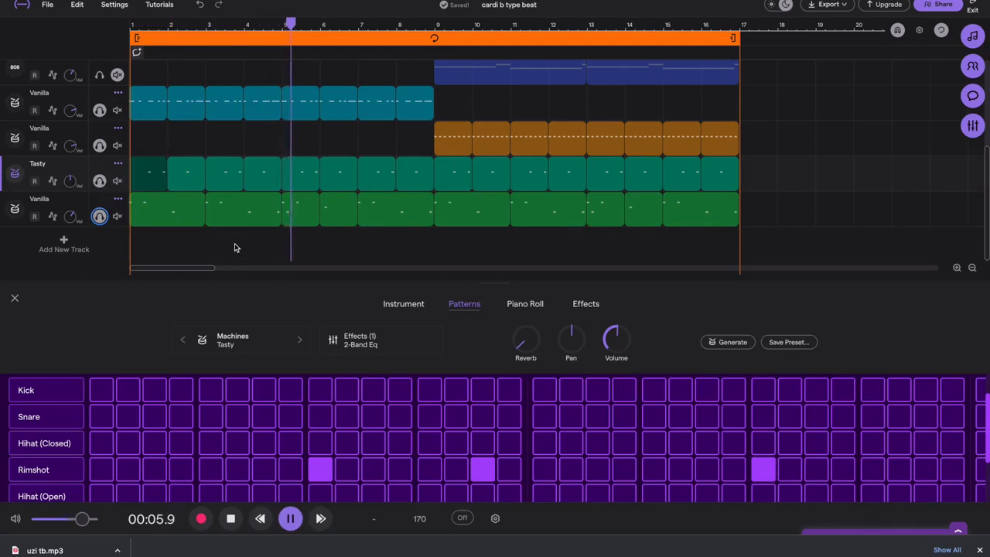
pyautogui.hscroll(1, 275, 223)
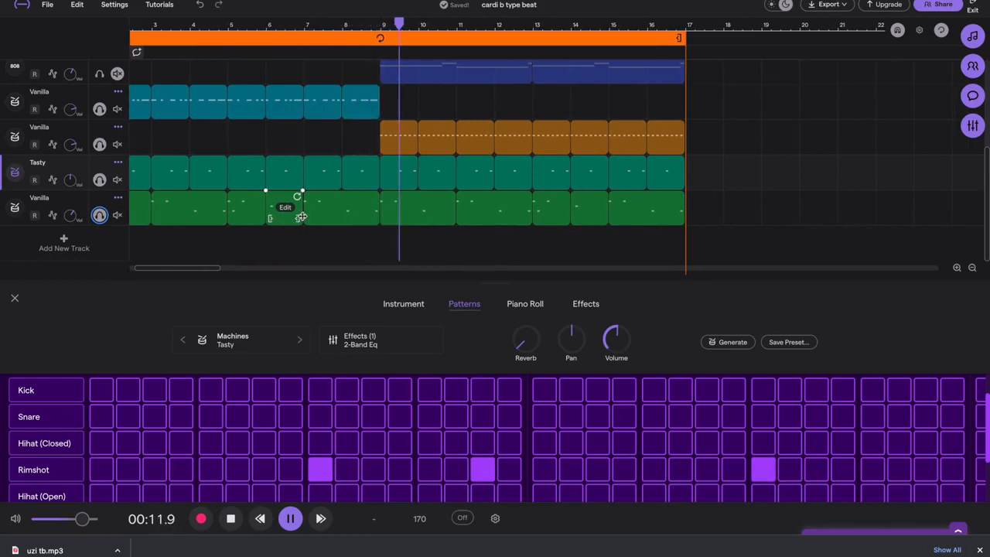
pyautogui.scroll(5, 327, 201)
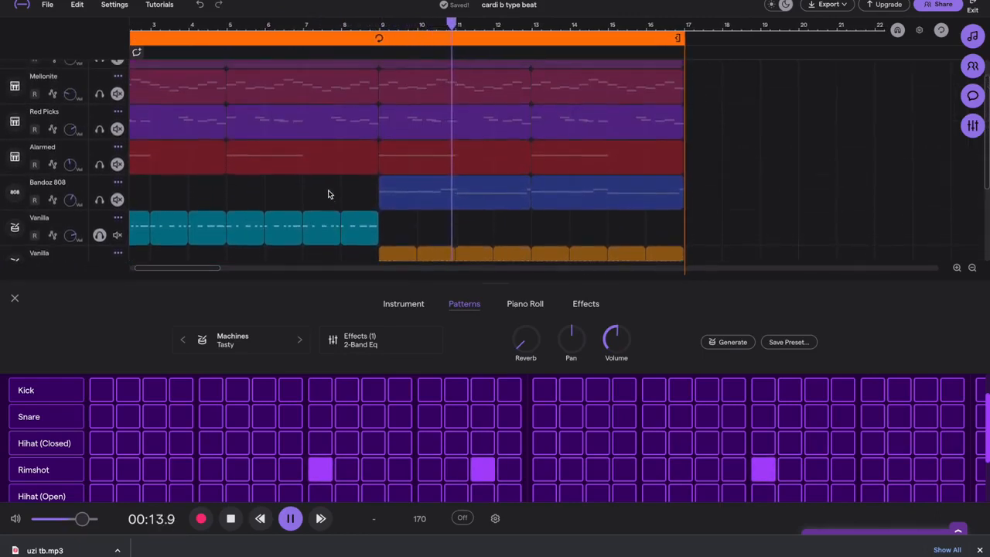
pyautogui.scroll(-3, 331, 132)
pyautogui.hscroll(4, 329, 133)
pyautogui.scroll(-2, 329, 132)
pyautogui.hscroll(1, 329, 130)
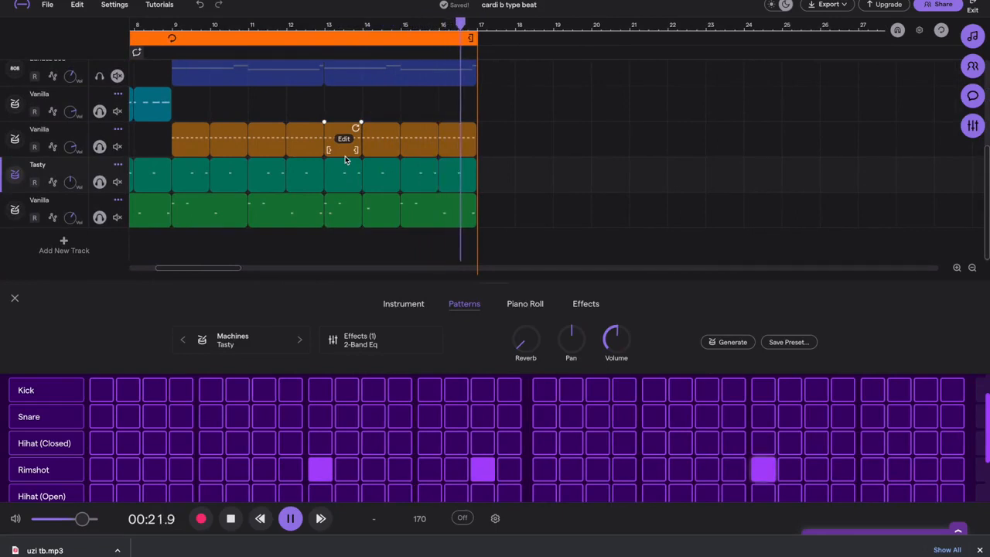
pyautogui.press('space')
# Shorten the loop region to bars 9 to 17 and remove the solo from the three Vanilla tracks and Tasty
pyautogui.scroll(3, 353, 117)
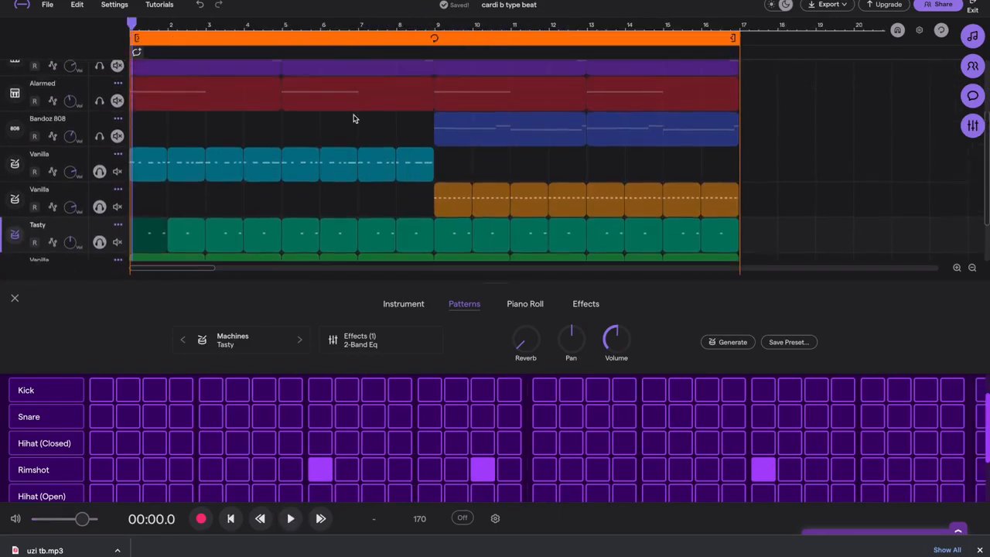
pyautogui.moveTo(132, 41); pyautogui.dragTo(437, 40)
pyautogui.click(94, 146)
pyautogui.click(100, 195)
pyautogui.click(100, 231)
pyautogui.scroll(-3, 99, 234)
pyautogui.click(99, 179)
pyautogui.click(99, 215)
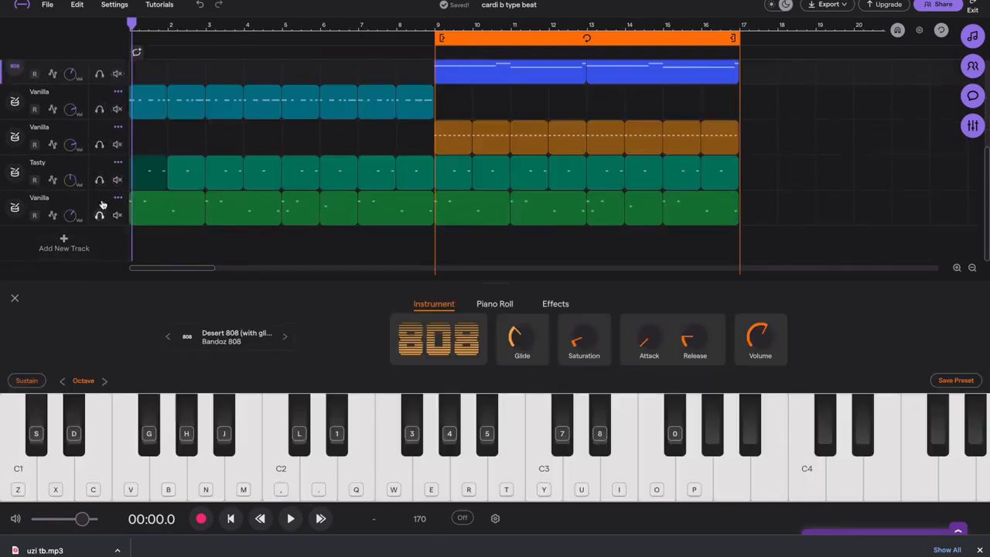
# Solo the Bandoz 808 track and show its notes in the Piano Roll
pyautogui.scroll(1, 205, 157)
pyautogui.click(100, 109)
pyautogui.scroll(1, 421, 113)
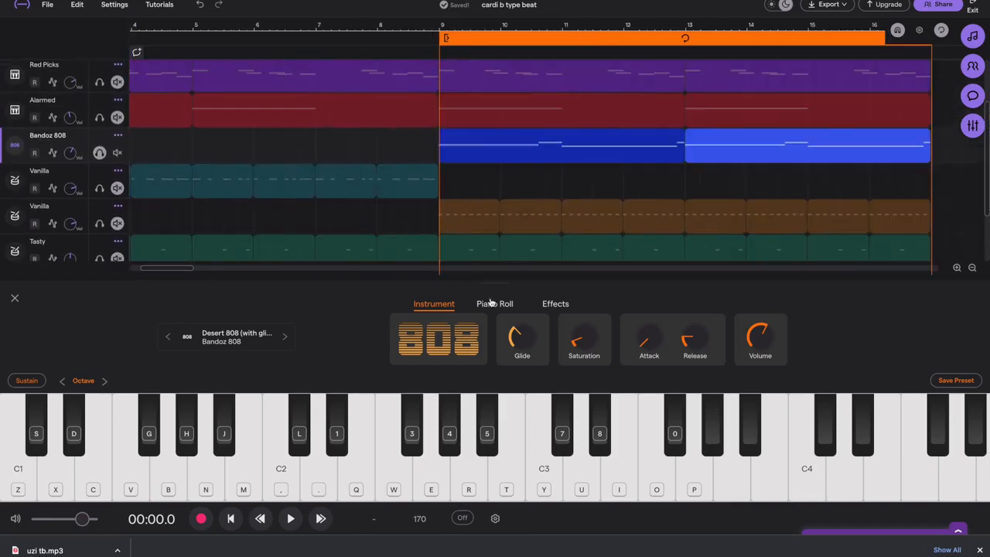
pyautogui.click(490, 303)
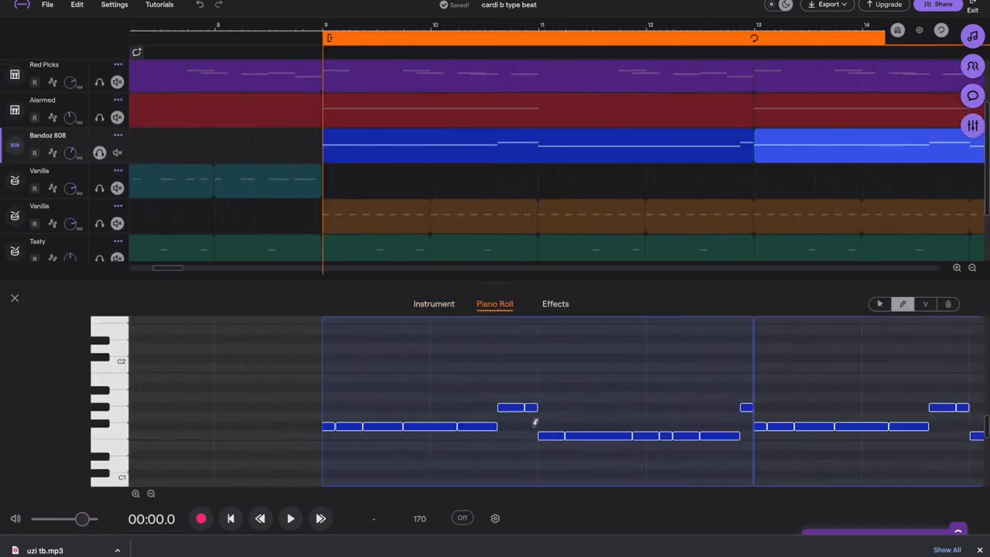
# Examine the Bandoz 808 notes from bar 9 to the end of the arrangement alongside the melody tracks
pyautogui.scroll(2, 402, 181)
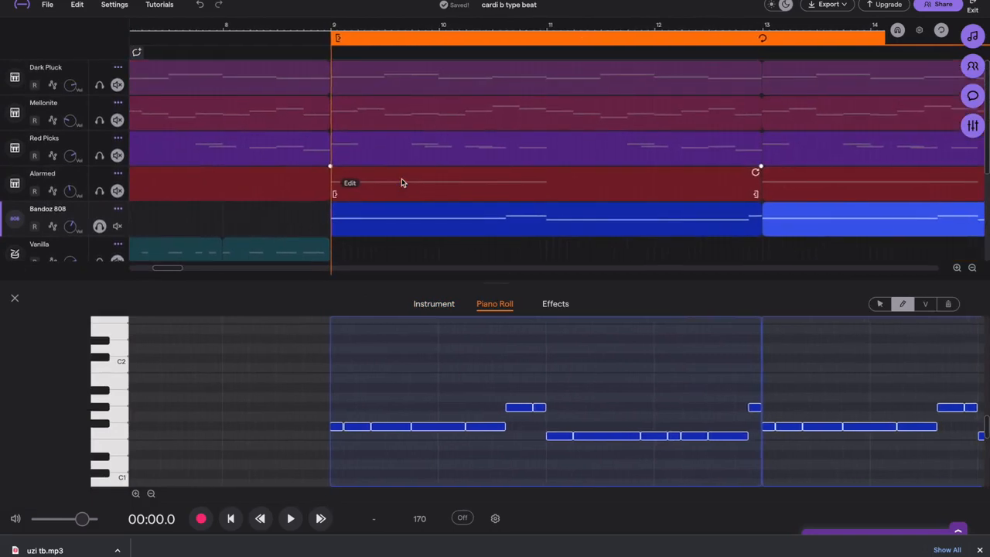
pyautogui.hscroll(-1, 402, 182)
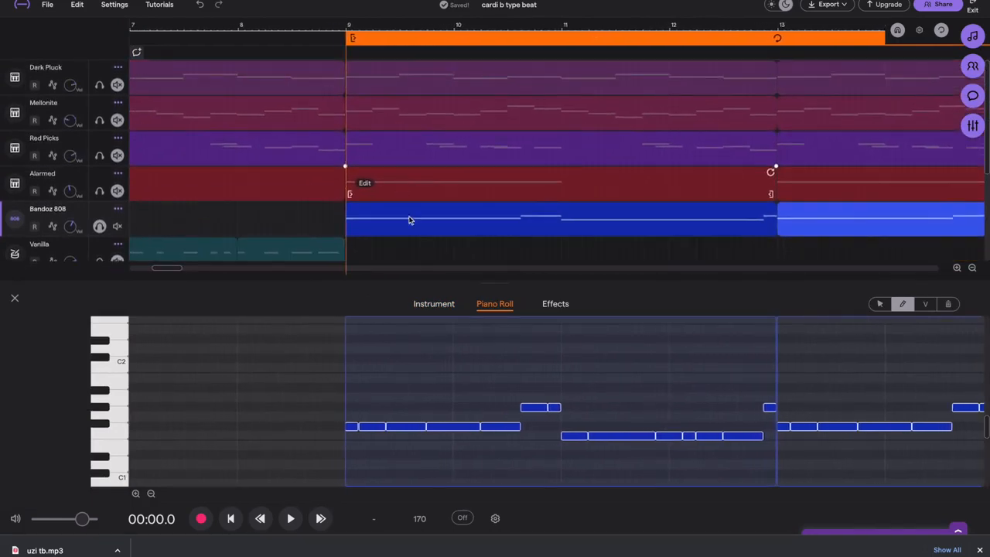
pyautogui.hscroll(2, 412, 433)
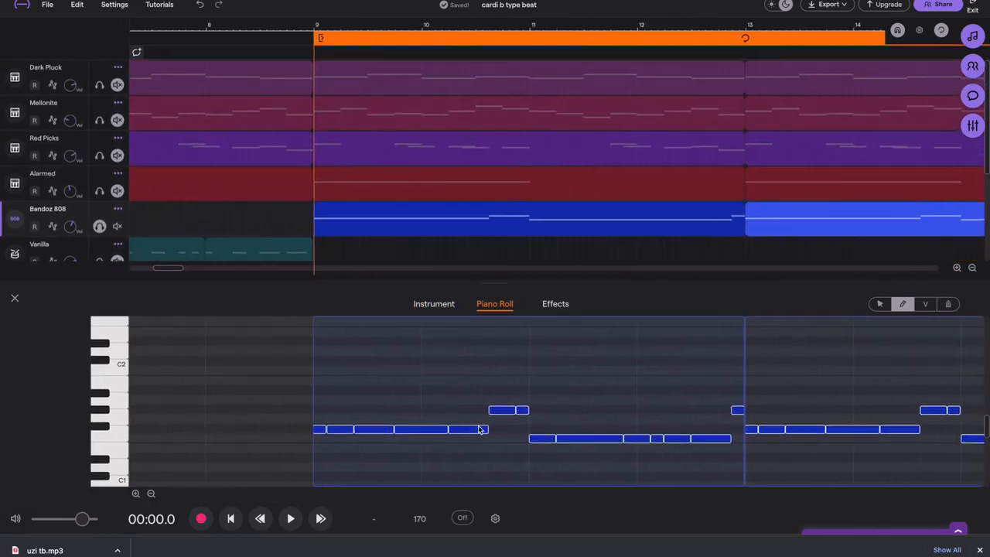
pyautogui.hscroll(6, 479, 430)
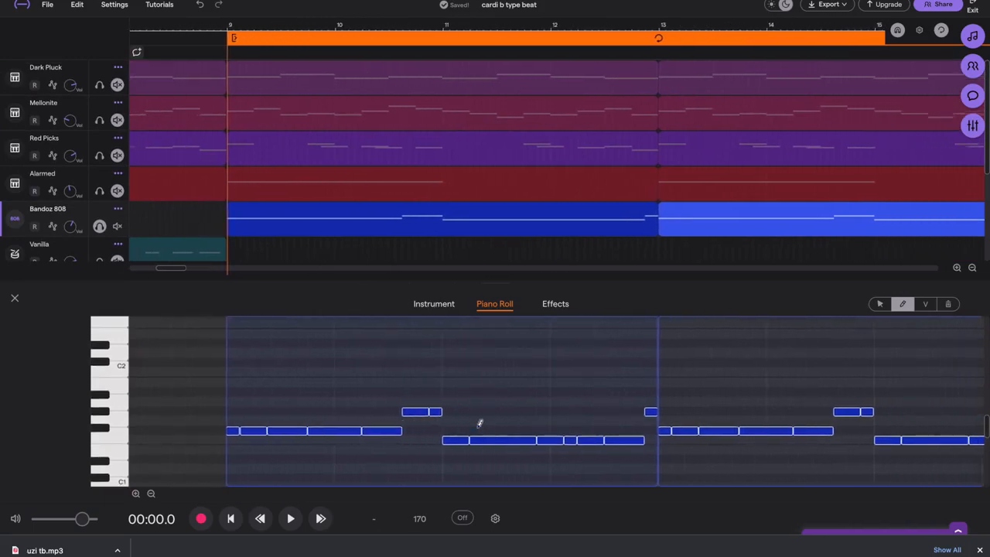
pyautogui.scroll(-5, 470, 446)
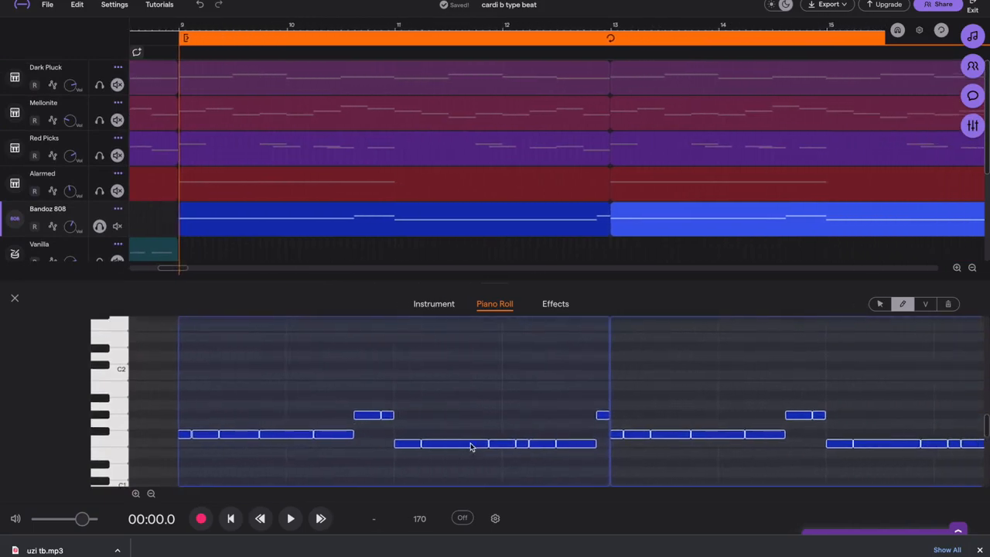
pyautogui.scroll(5, 470, 446)
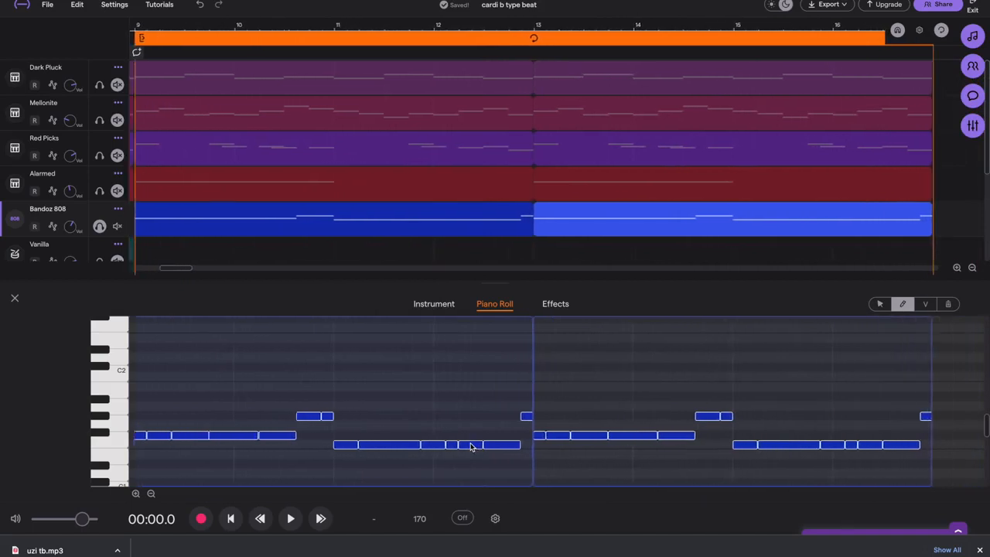
pyautogui.hscroll(-8, 336, 194)
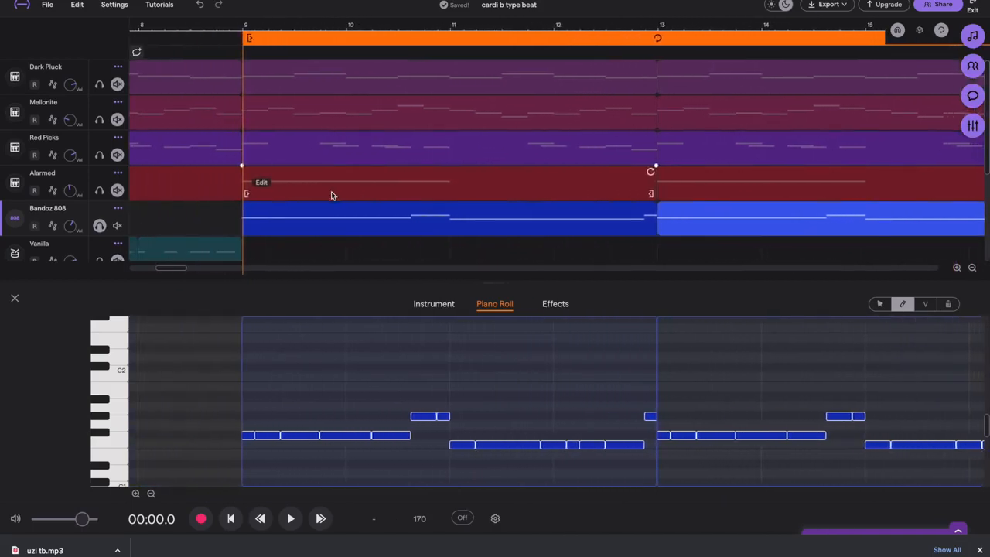
# Solo the three Vanilla drum tracks and Tasty together with Bandoz 808
pyautogui.scroll(-4, 83, 218)
pyautogui.click(98, 110)
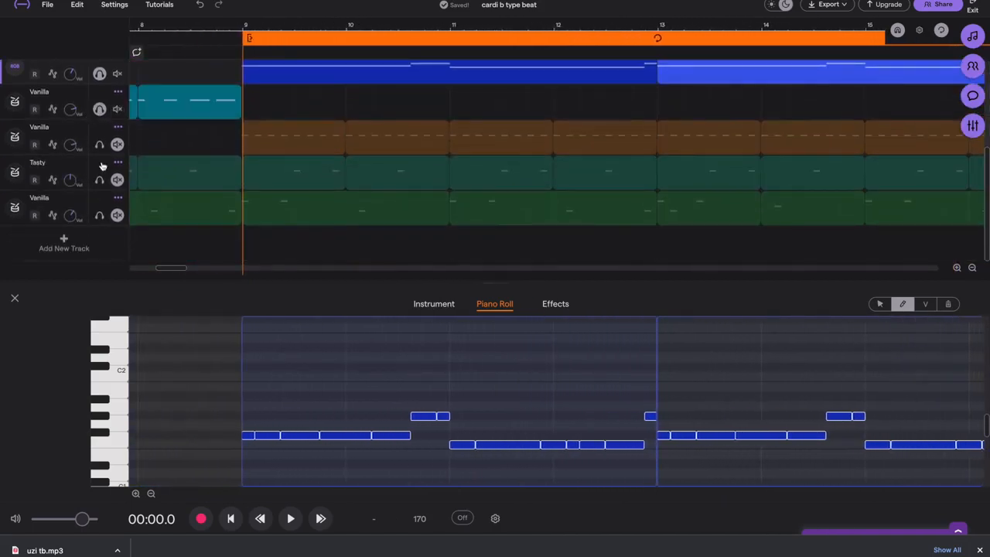
pyautogui.click(100, 145)
pyautogui.click(100, 181)
pyautogui.click(100, 215)
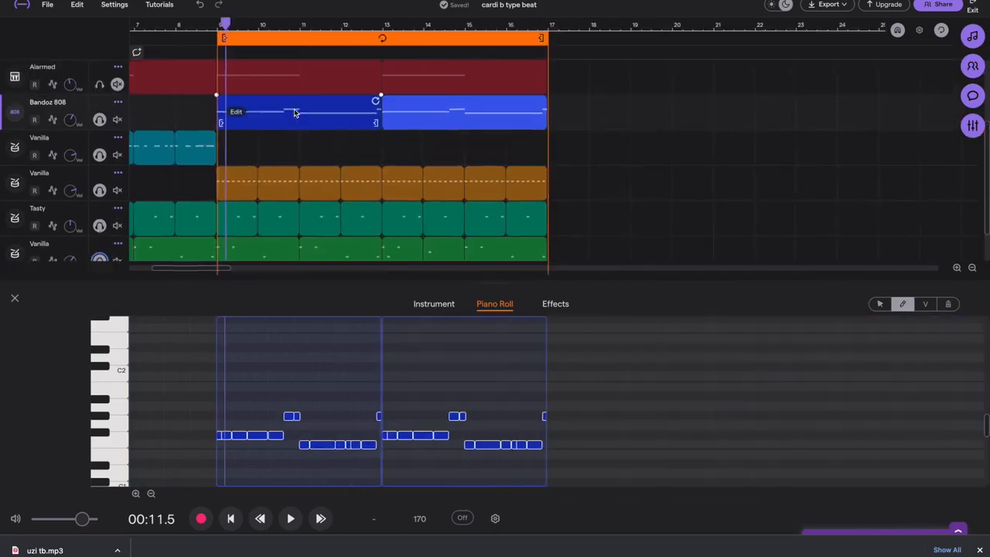
# Extend the start of the loop region back to bar 1 so that it covers the whole arrangement
pyautogui.scroll(1, 295, 112)
pyautogui.hscroll(-5, 294, 114)
pyautogui.scroll(2, 243, 153)
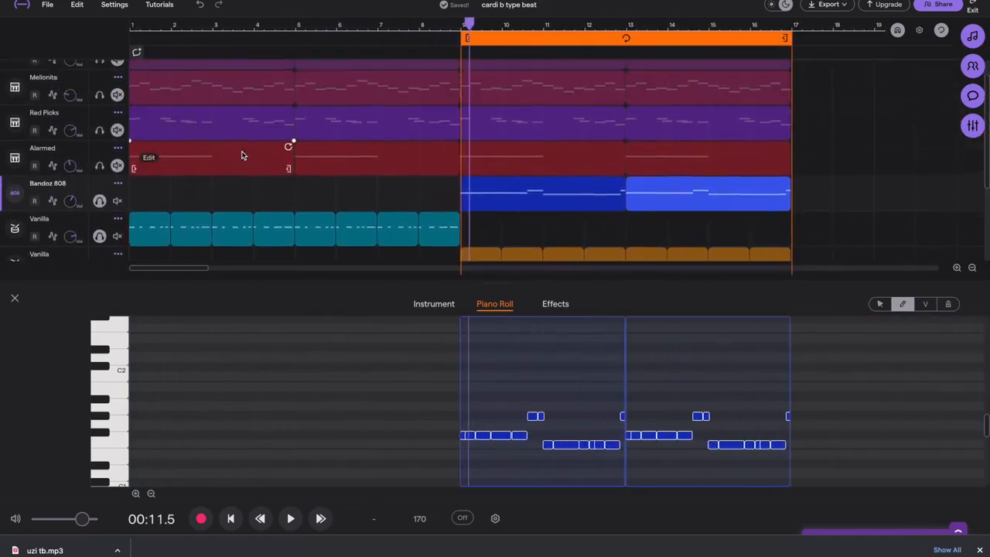
pyautogui.scroll(-1, 287, 145)
pyautogui.scroll(3, 487, 430)
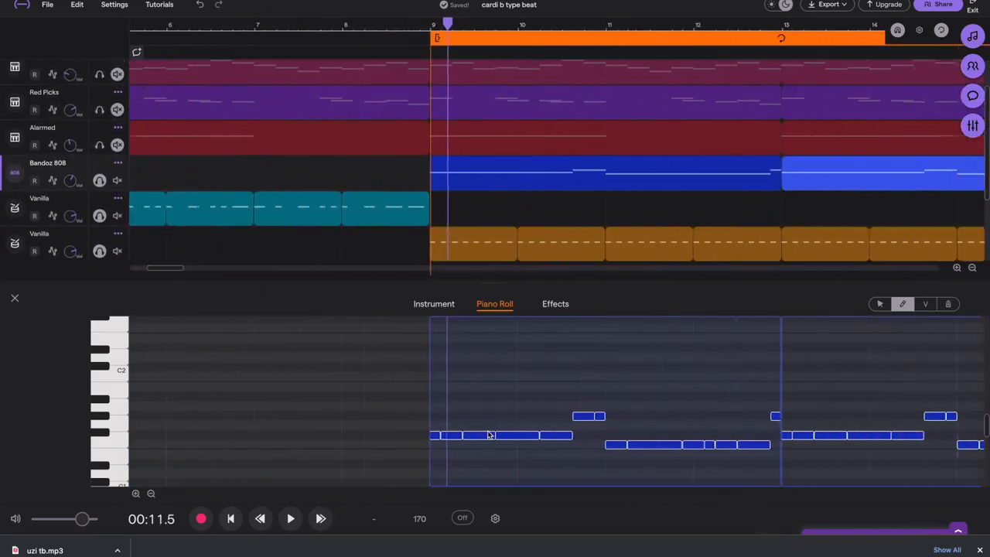
pyautogui.scroll(2, 433, 139)
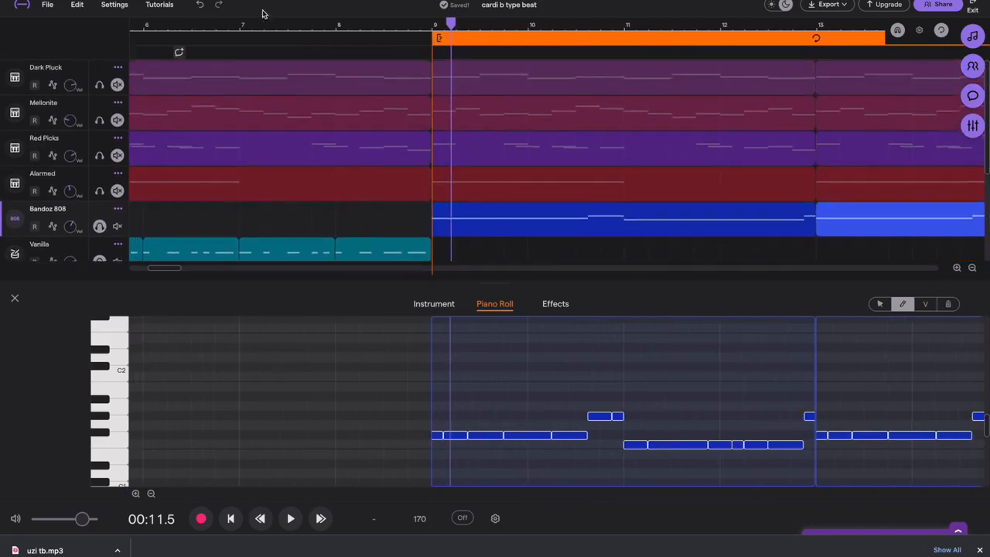
pyautogui.hscroll(-6, 340, 137)
pyautogui.scroll(-5, 340, 137)
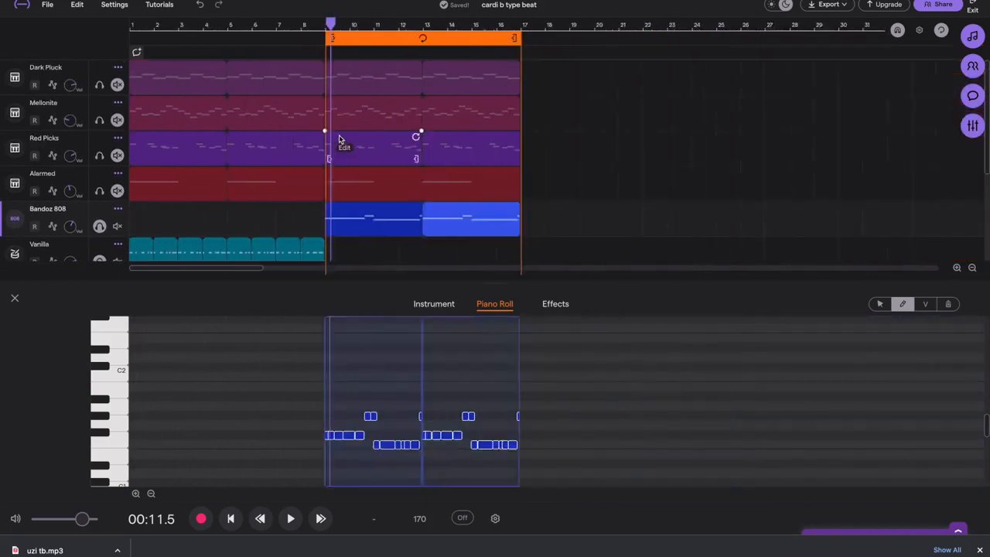
pyautogui.moveTo(311, 39); pyautogui.dragTo(137, 42)
# Add the Alarmed, Red Picks, Mellonite and Dark Pluck tracks to the solo group
pyautogui.scroll(-3, 232, 137)
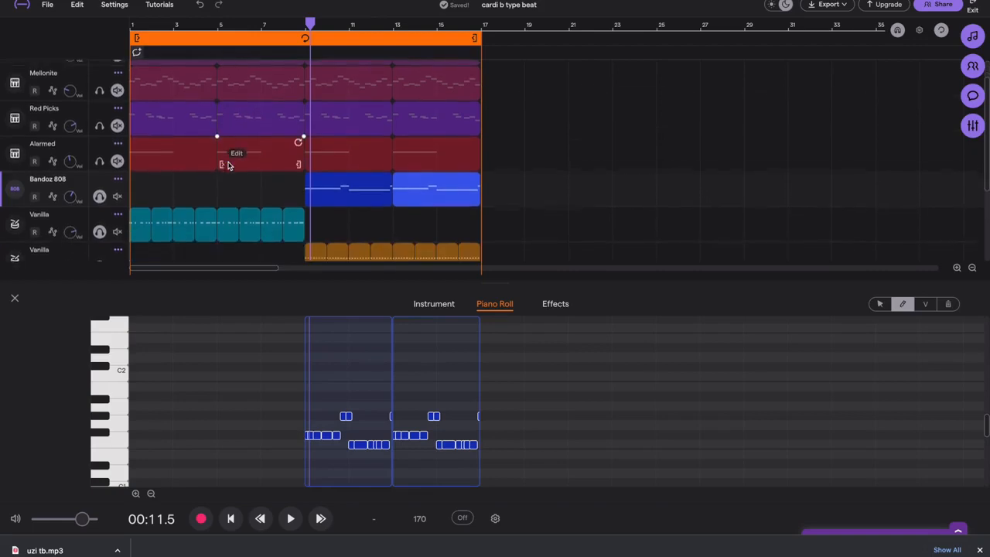
pyautogui.click(97, 138)
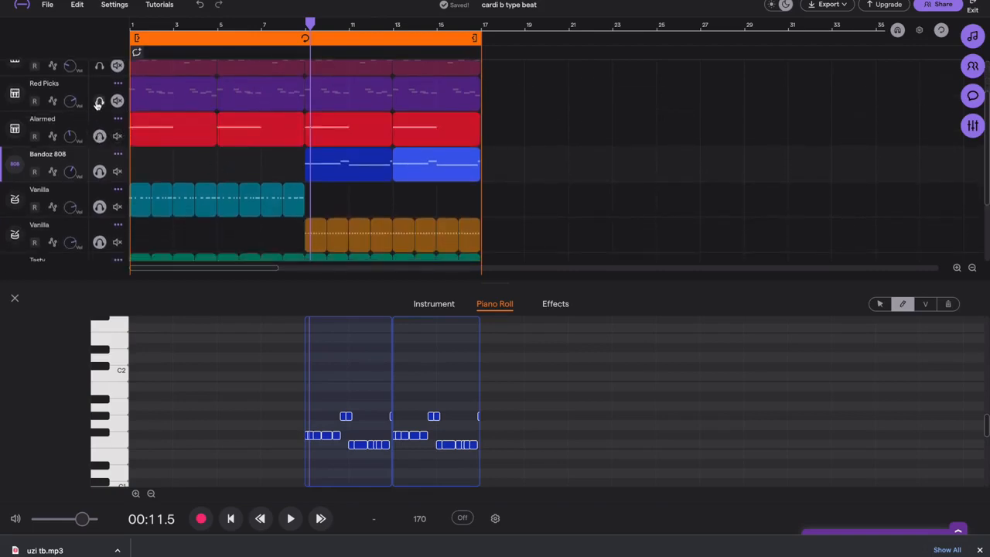
pyautogui.click(98, 101)
pyautogui.scroll(3, 113, 114)
pyautogui.click(99, 120)
pyautogui.click(98, 89)
pyautogui.scroll(-5, 210, 157)
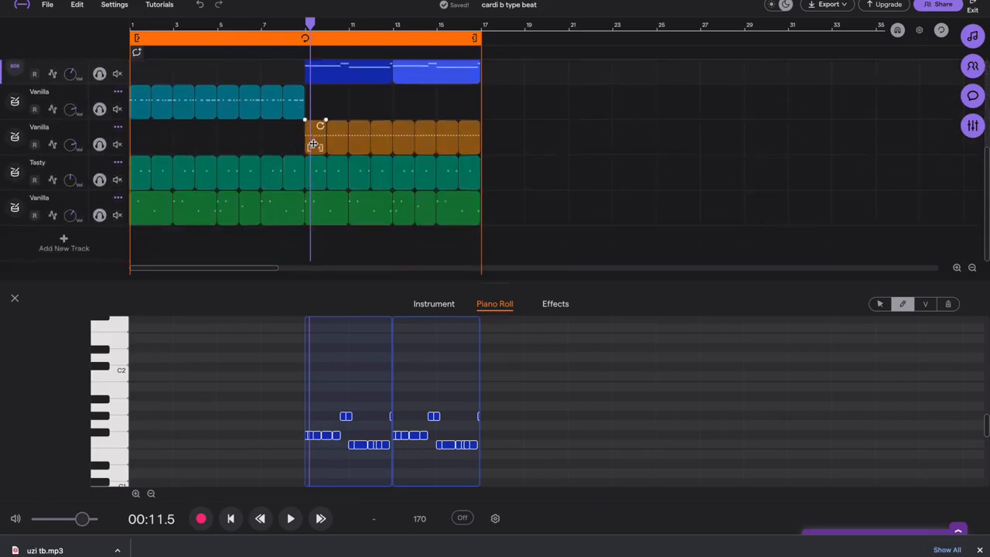
# Return the playhead to the start of the arrangement and turn off the loop region spanning bars 1 to 17
pyautogui.scroll(3, 313, 144)
pyautogui.scroll(1, 177, 88)
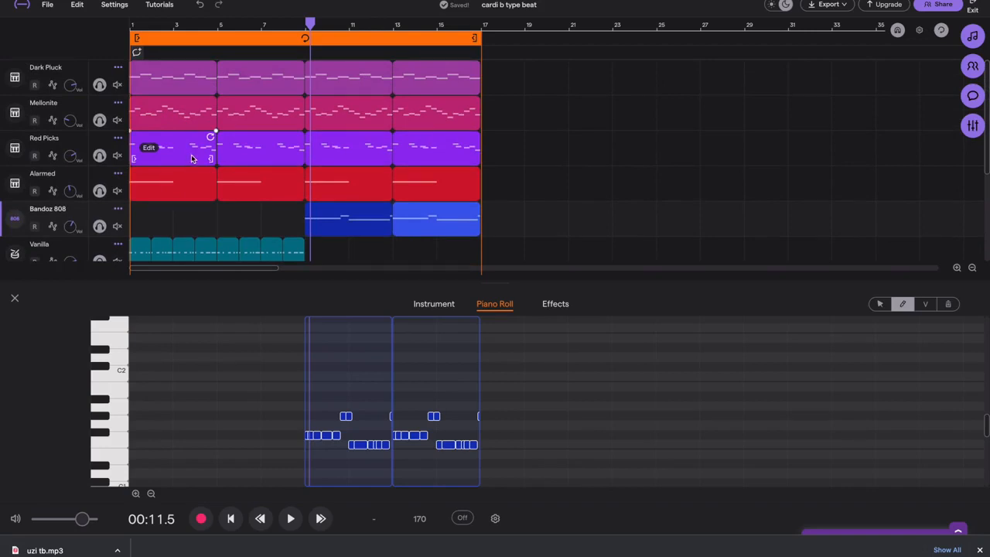
pyautogui.press('Return')
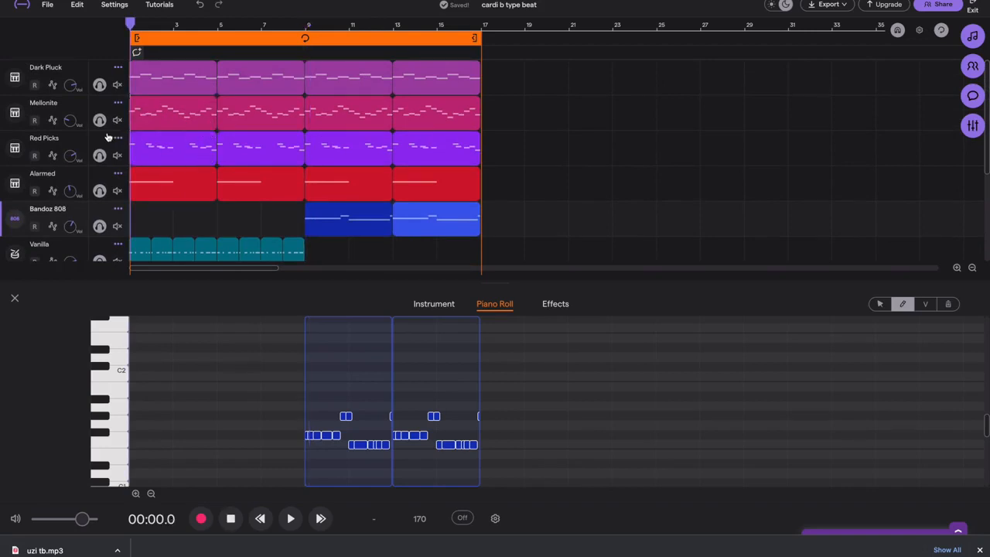
pyautogui.scroll(3, 135, 148)
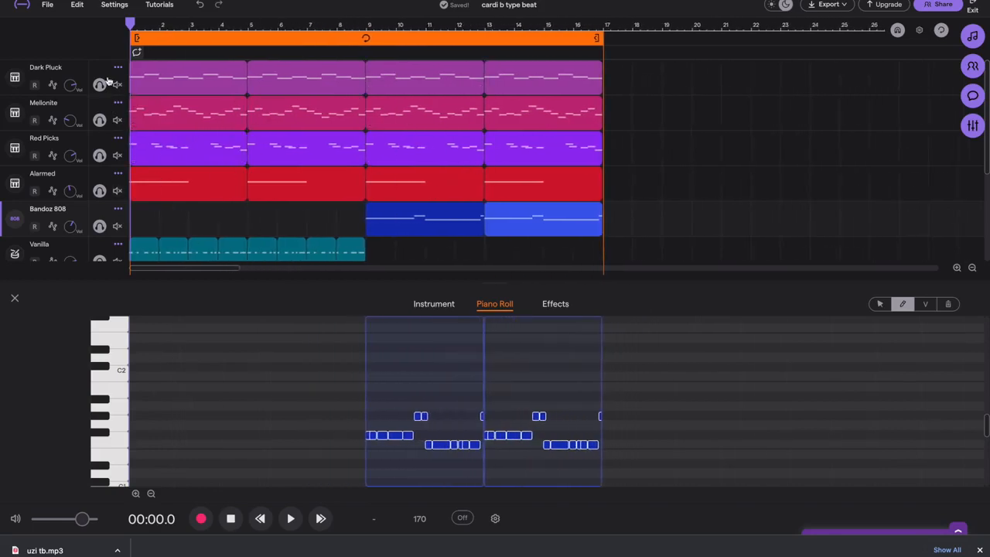
pyautogui.scroll(-2, 109, 80)
pyautogui.click(378, 38)
# Play the whole arrangement with all tracks from bar 1 and pause playback just past its end at bar 17
pyautogui.press('space')
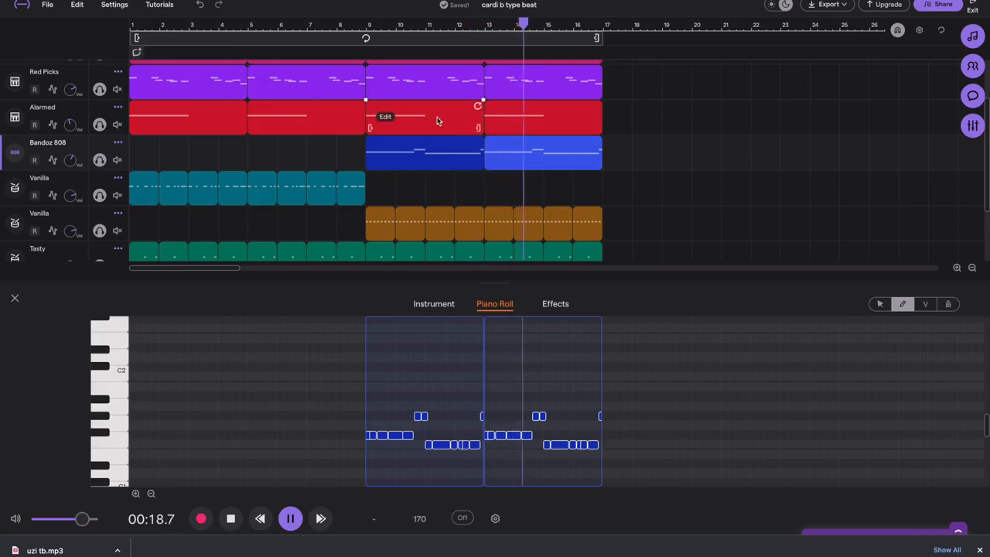
pyautogui.hscroll(2, 448, 155)
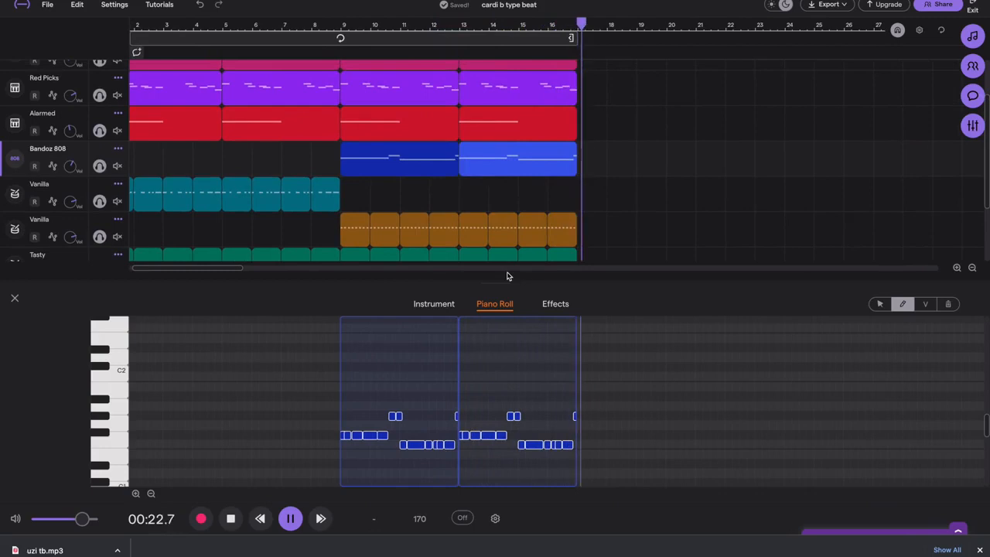
pyautogui.press('space')
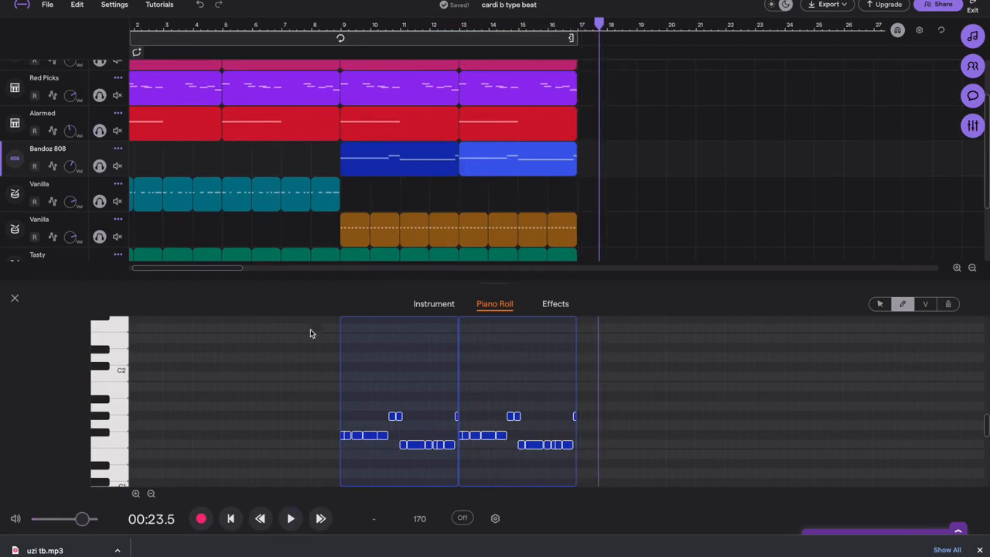